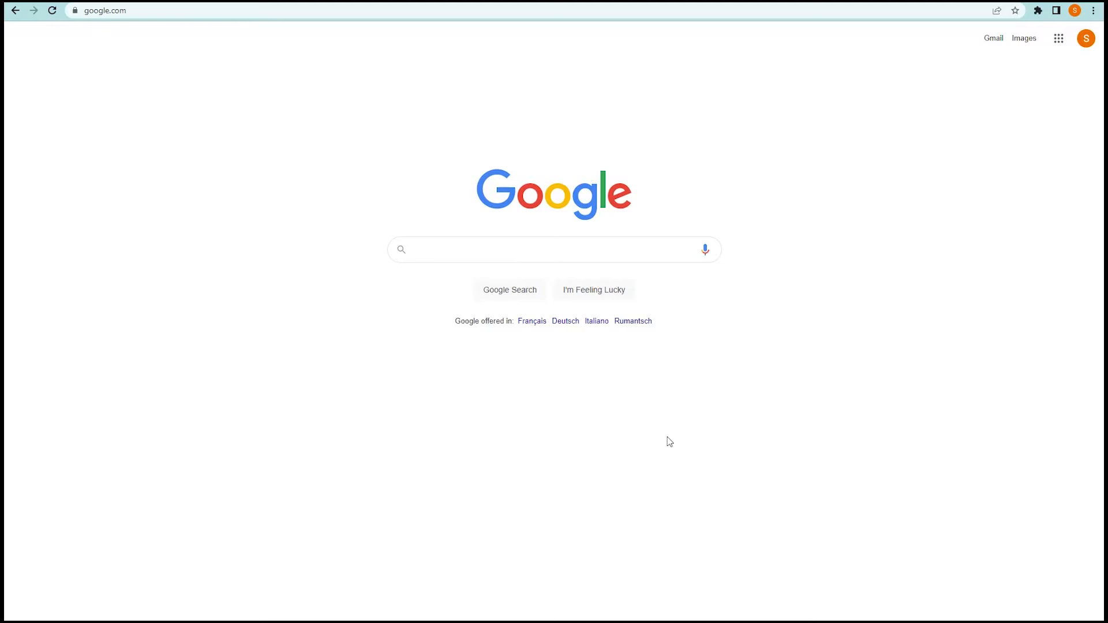
- Search Google for hatchful and open the free logo maker site at hatchful.shopify.com from the results
left_click(436, 252)
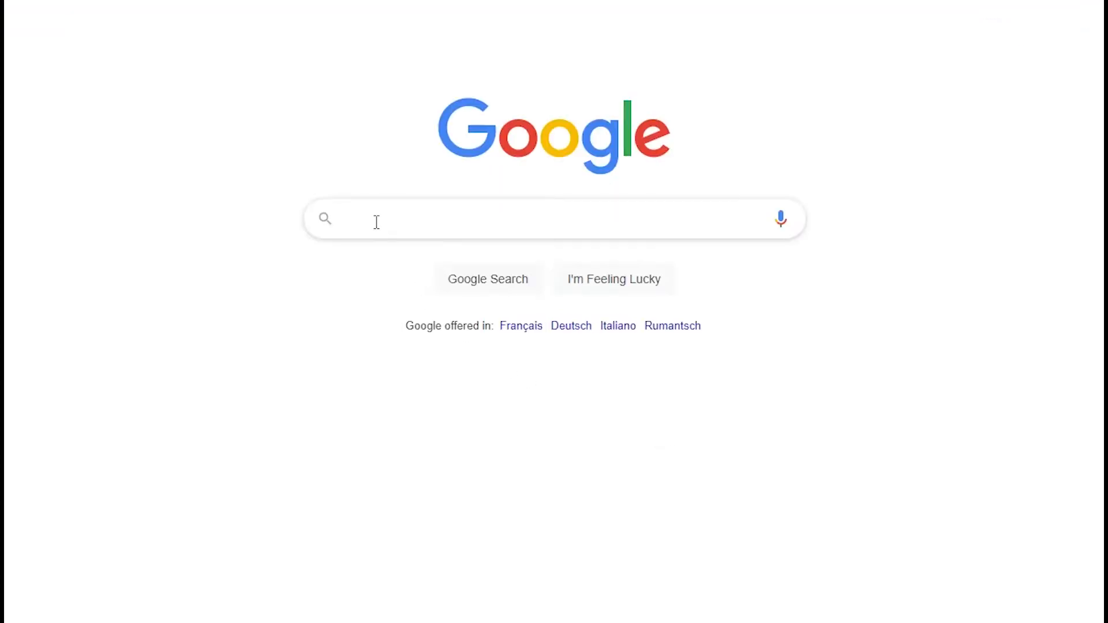
type("ha")
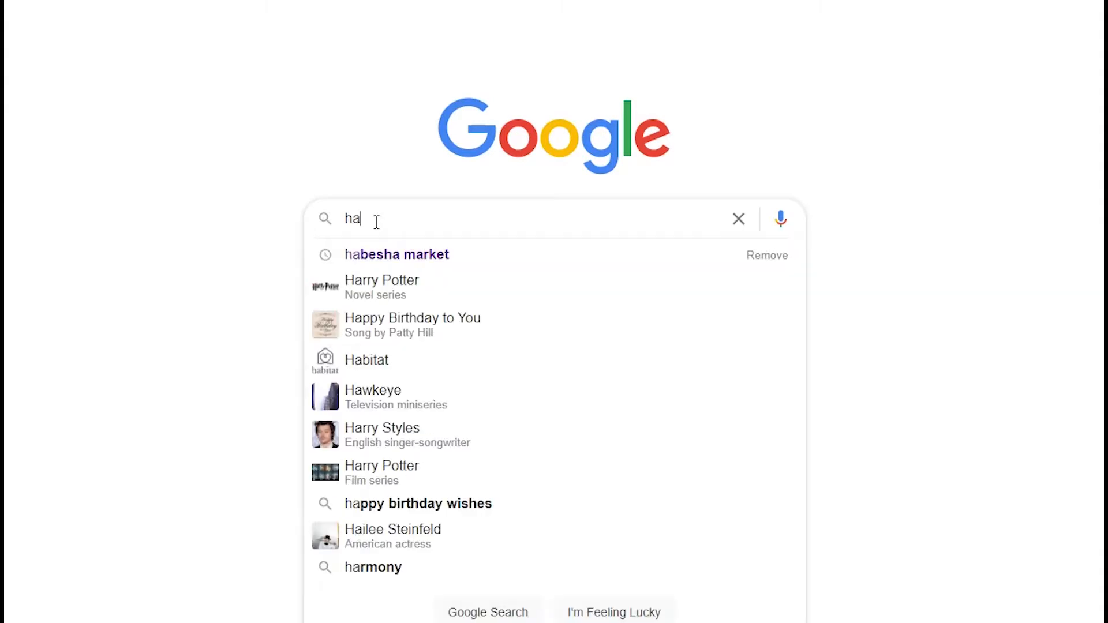
type("tchiul")
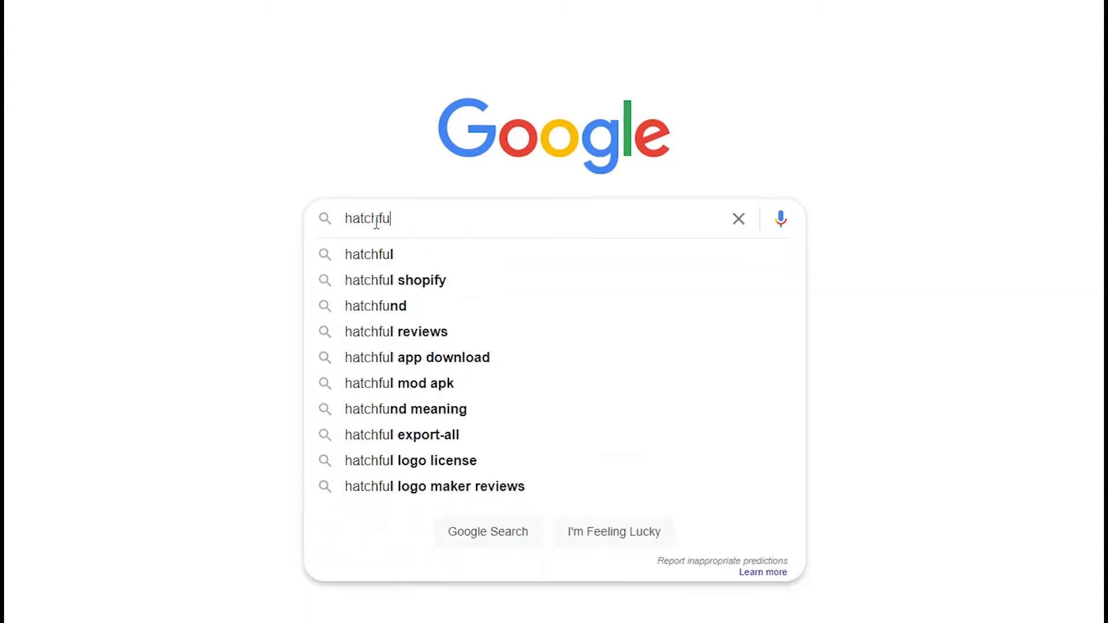
key("Return")
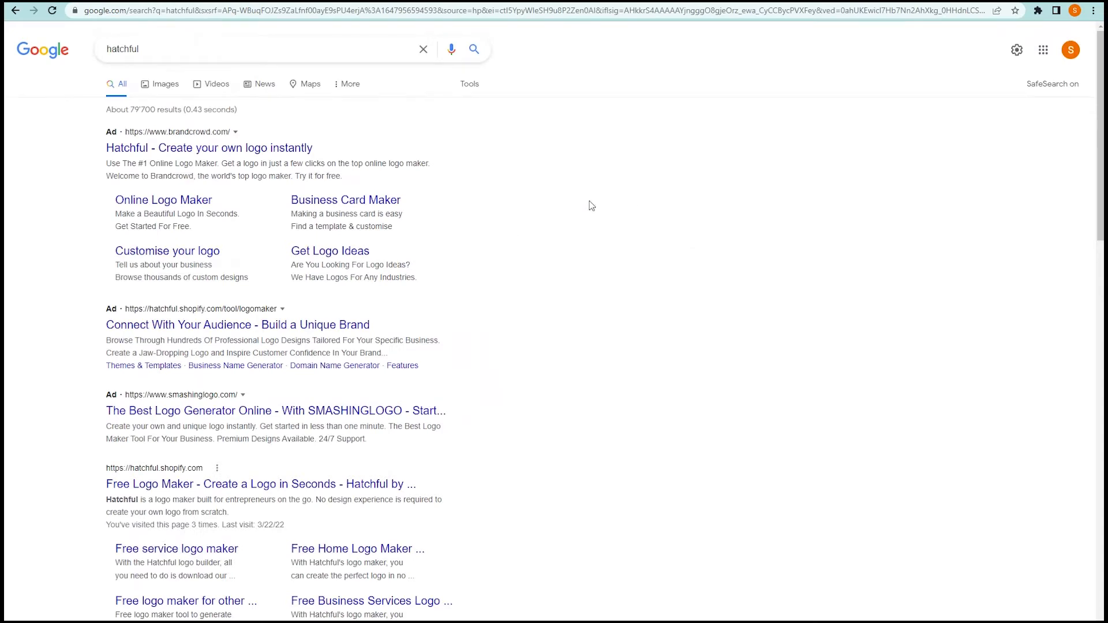
scroll(589, 201, "down", 5)
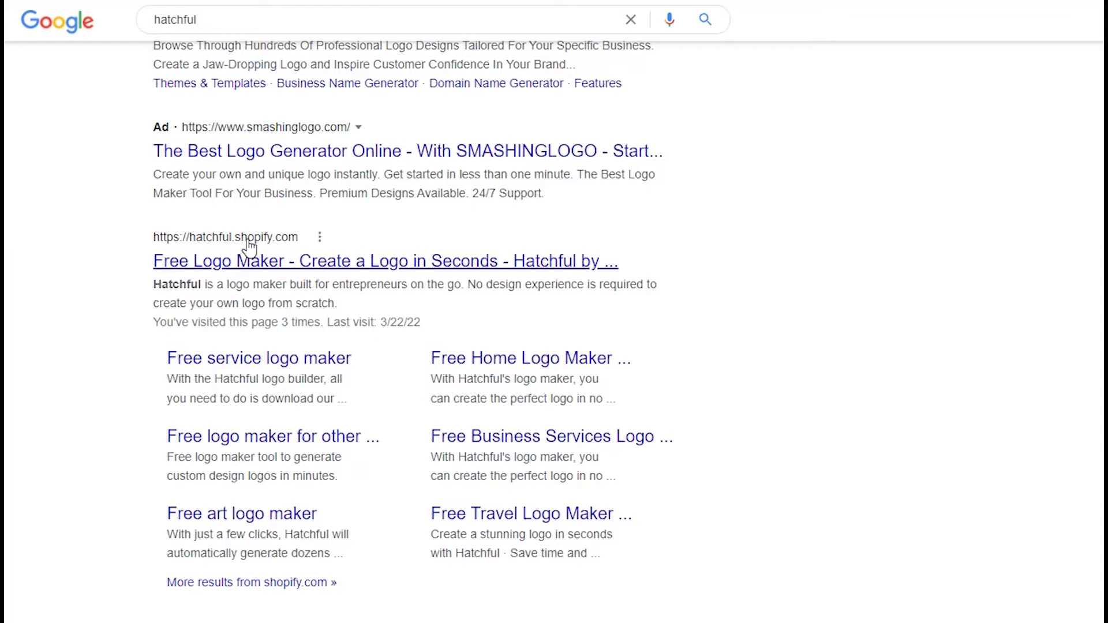
left_click(249, 242)
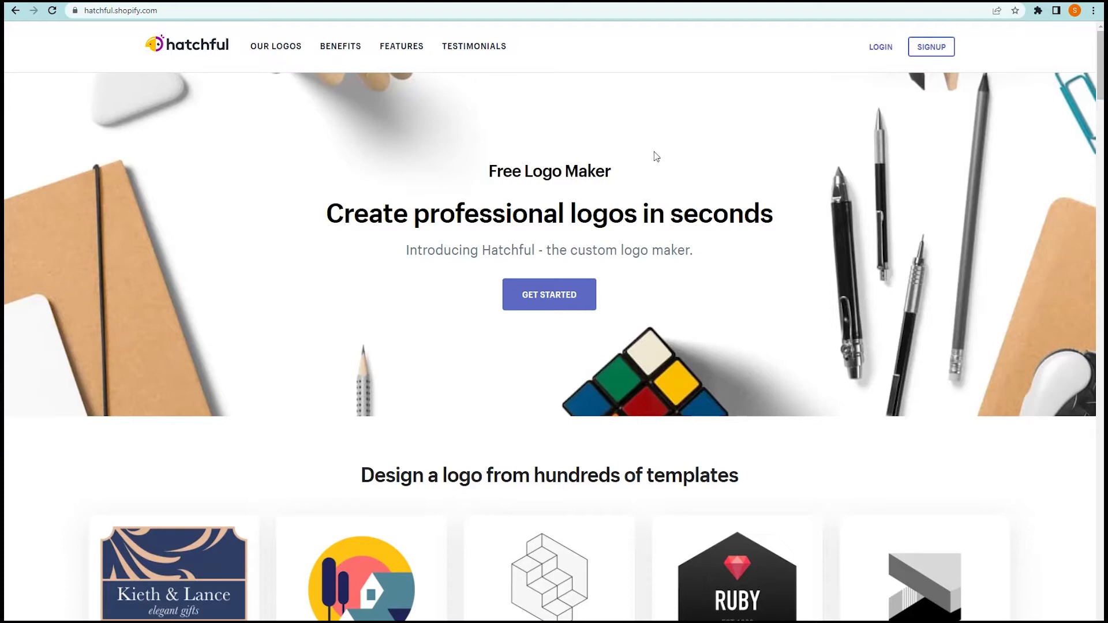
- Sign up for a Hatchful account by entering the e-mail address and the account password, and submit the form
left_click(932, 52)
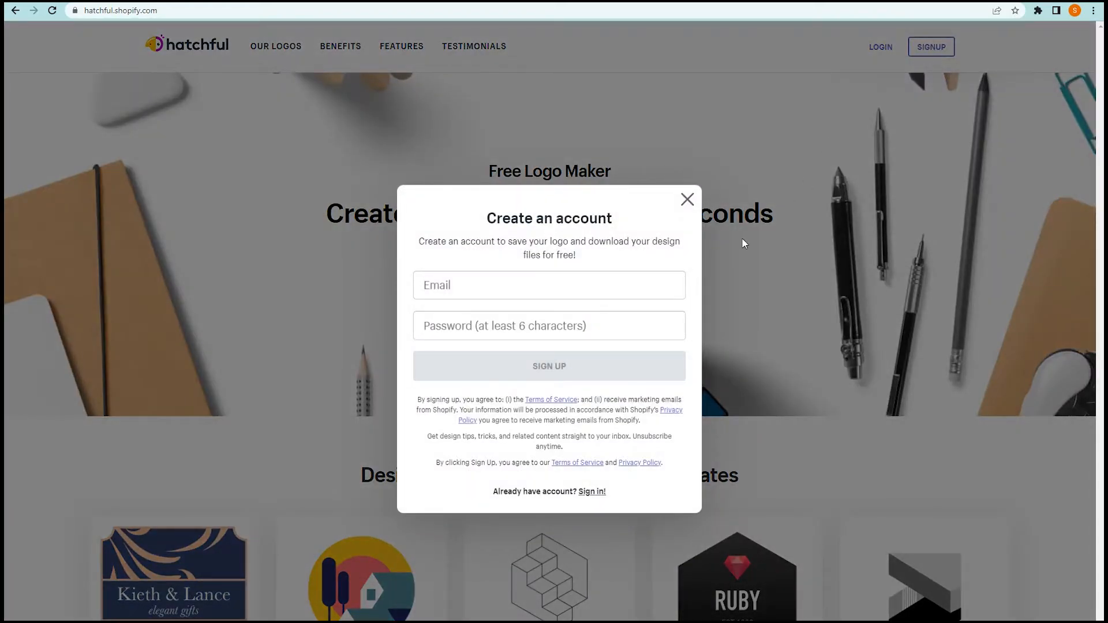
left_click(594, 293)
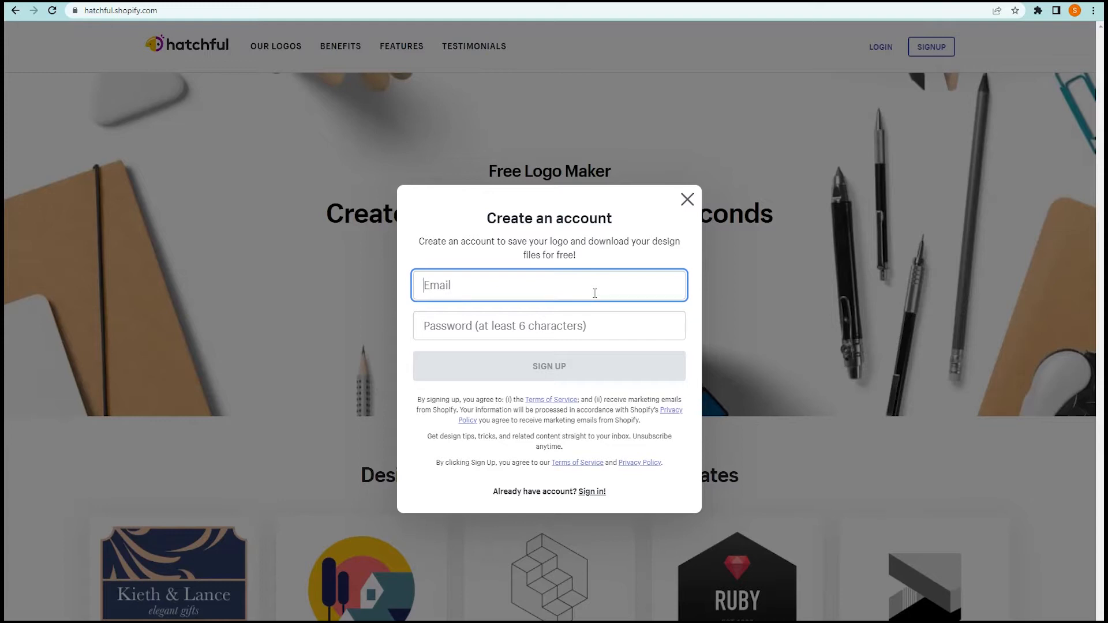
type("s")
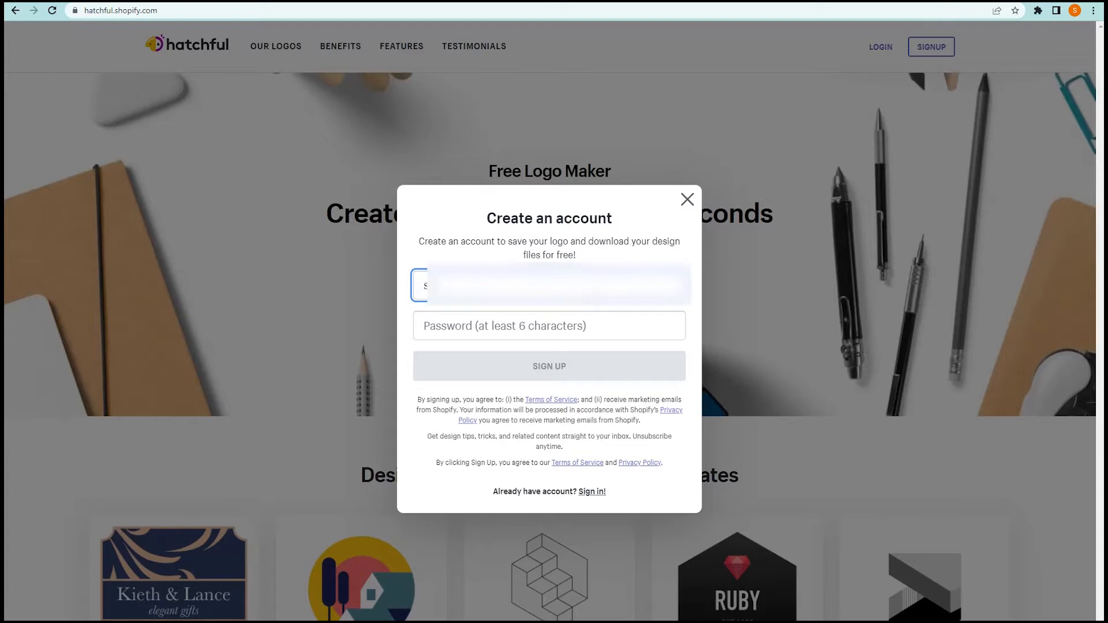
type("......")
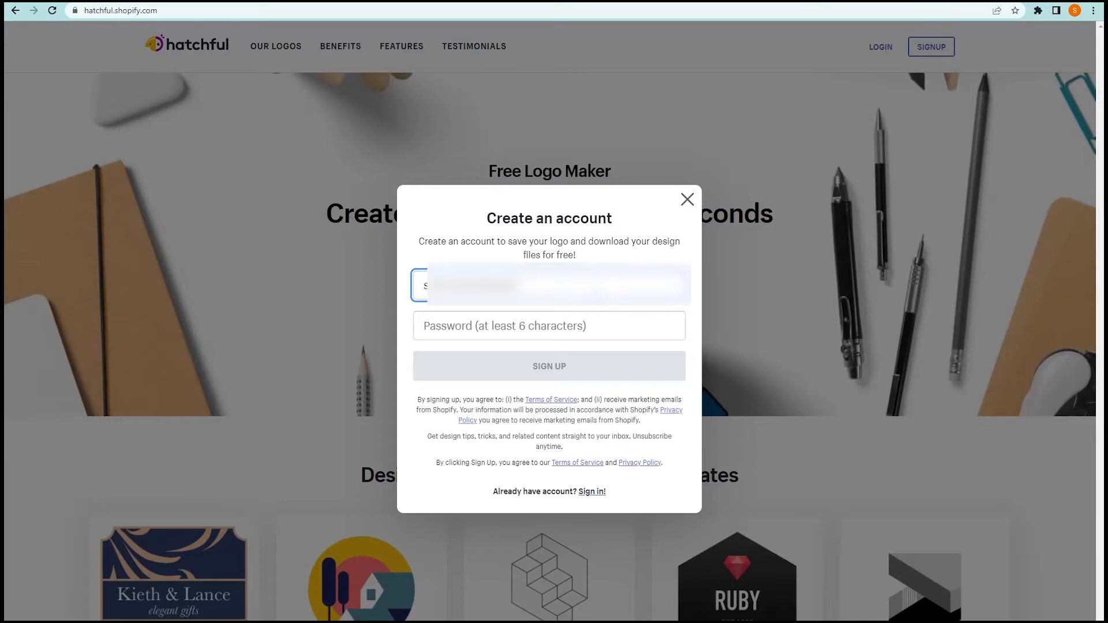
type("...")
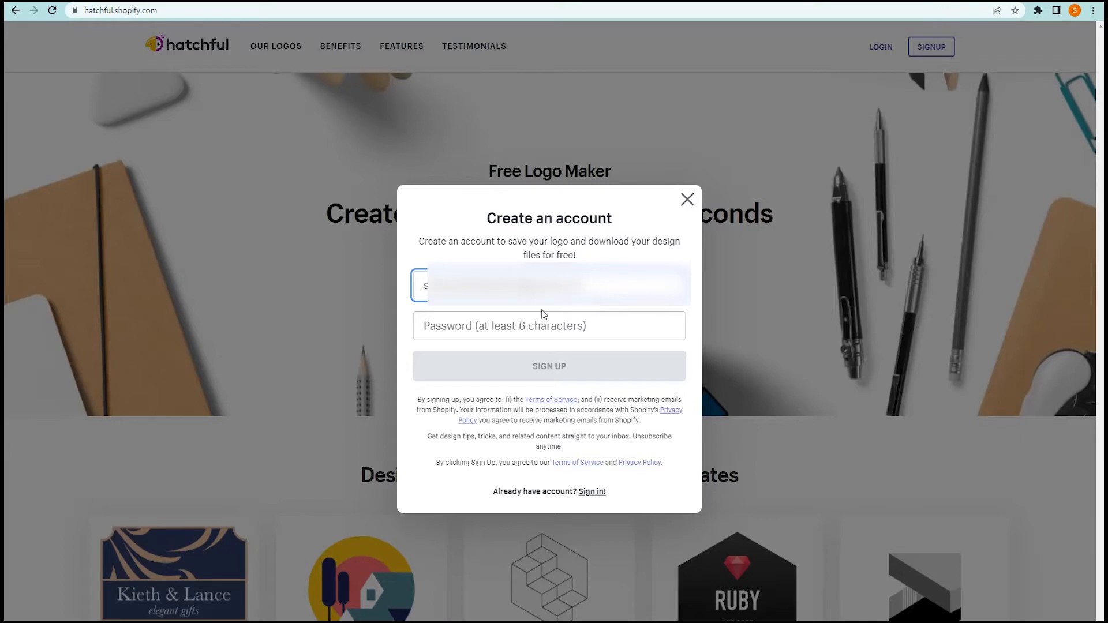
left_click(448, 326)
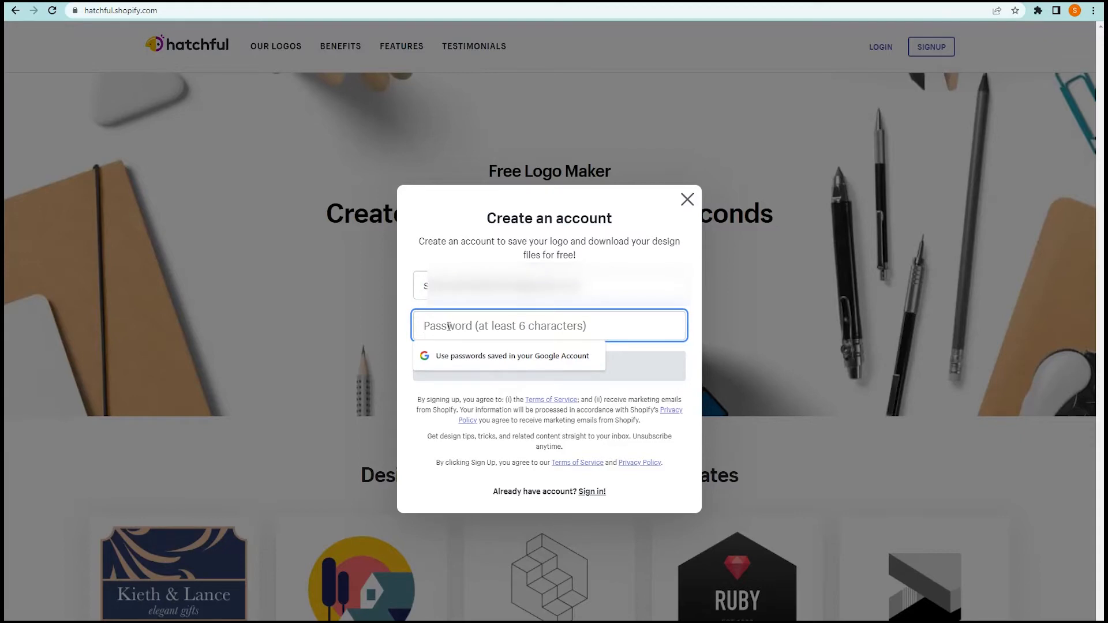
key("ctrl+v")
key("Return")
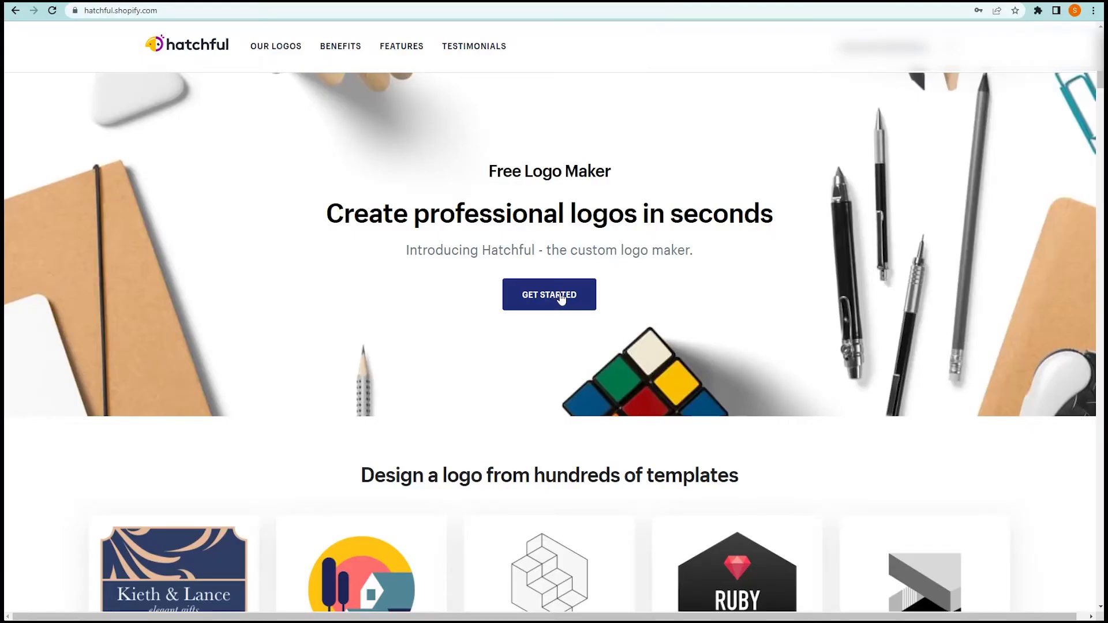
- Start the logo maker, choose Tech as the business space and continue to the visual styles
left_click(559, 298)
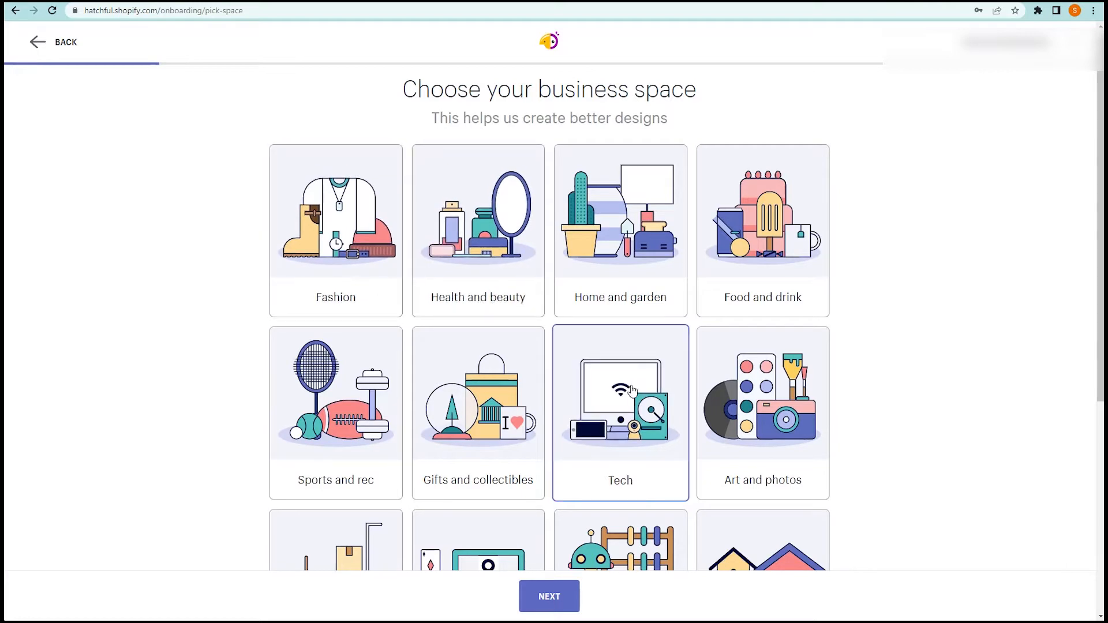
scroll(702, 428, "down", 3)
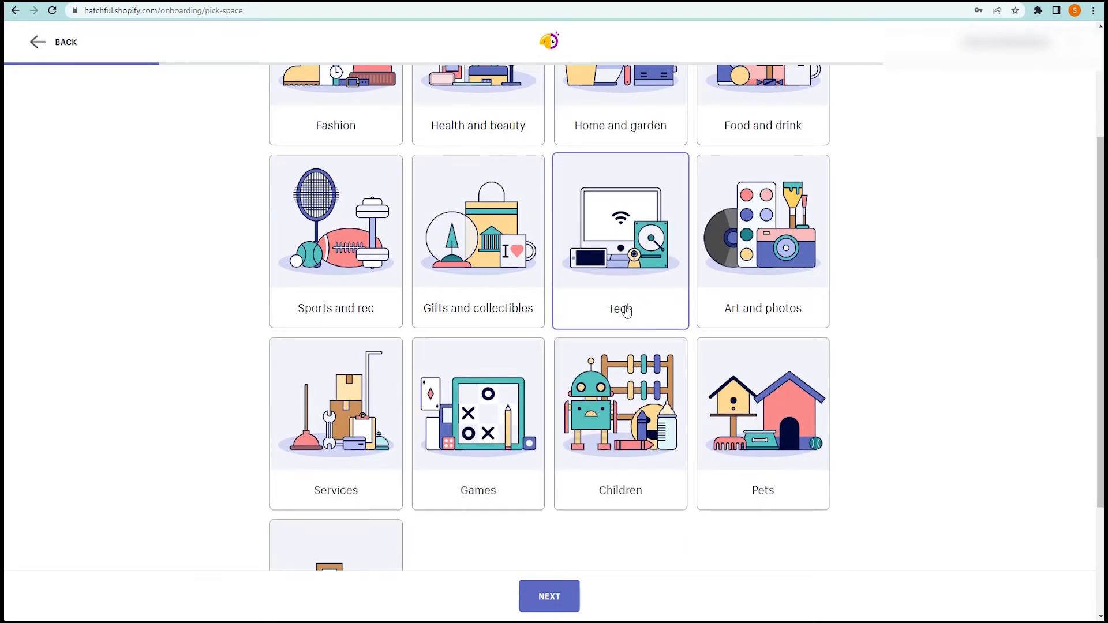
scroll(359, 250, "up", 3)
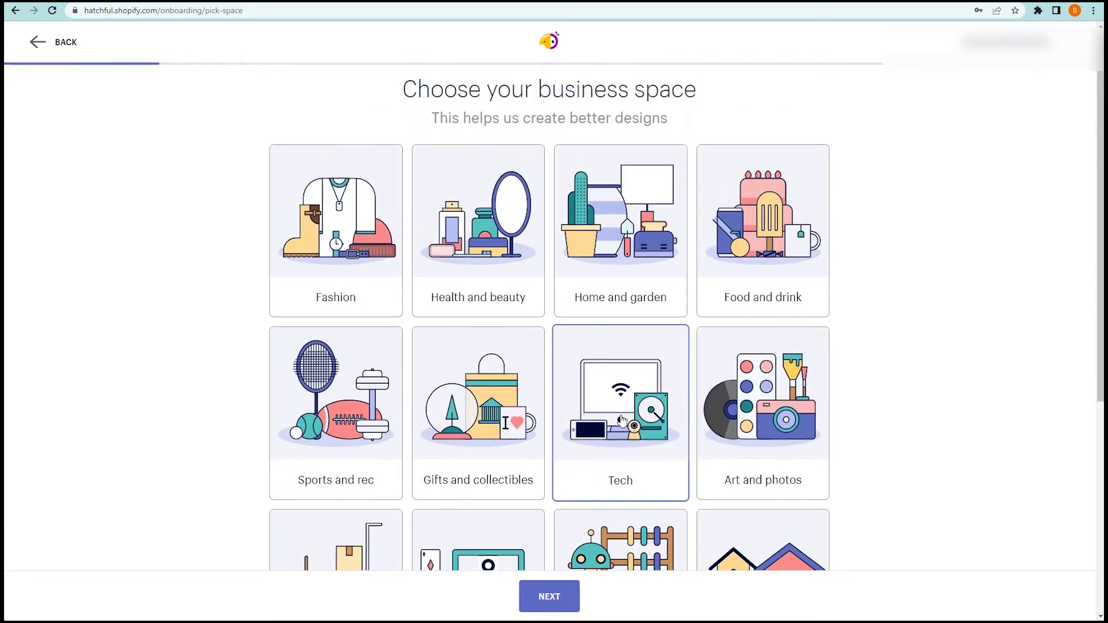
scroll(642, 451, "down", 1)
scroll(642, 450, "down", 4)
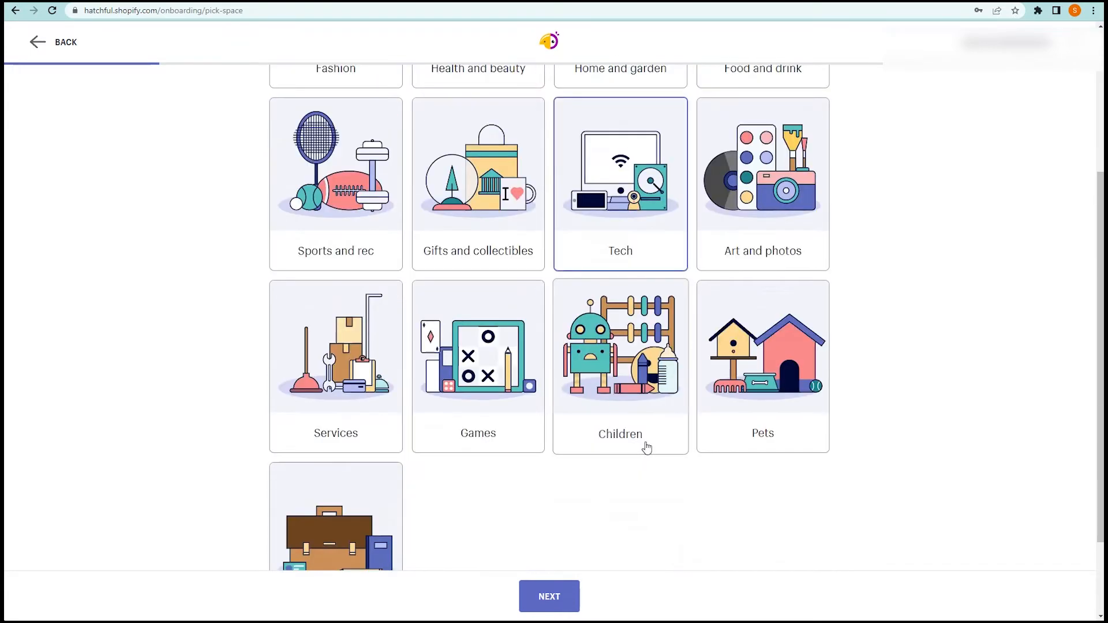
left_click(564, 597)
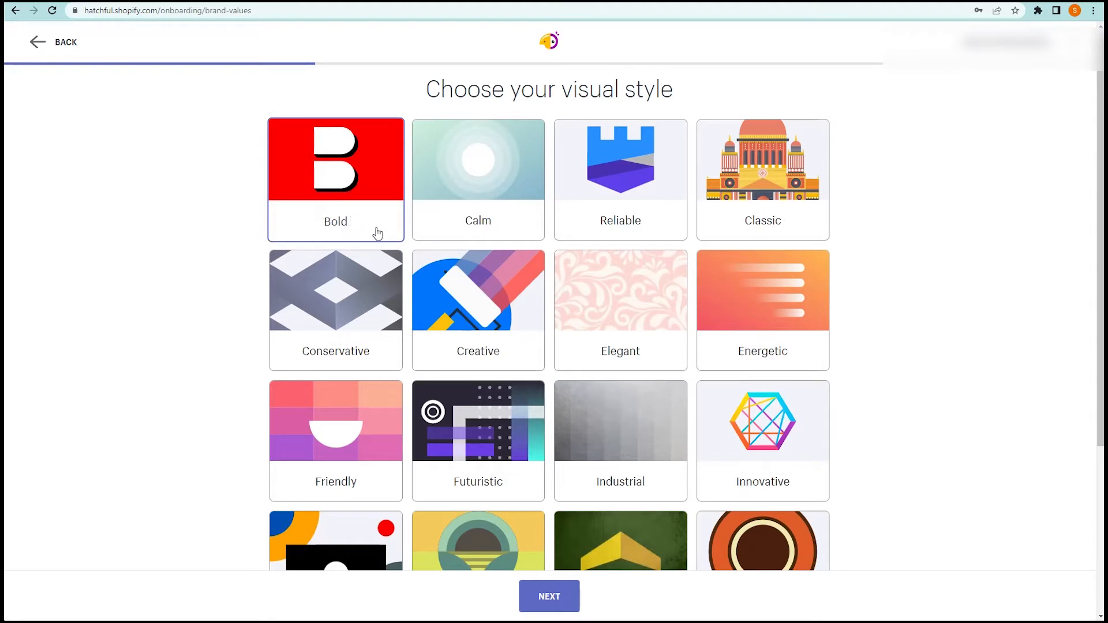
- Look through the visual styles, select Bold, Modern and Creative, and try to add Futuristic as well
scroll(479, 257, "down", 2)
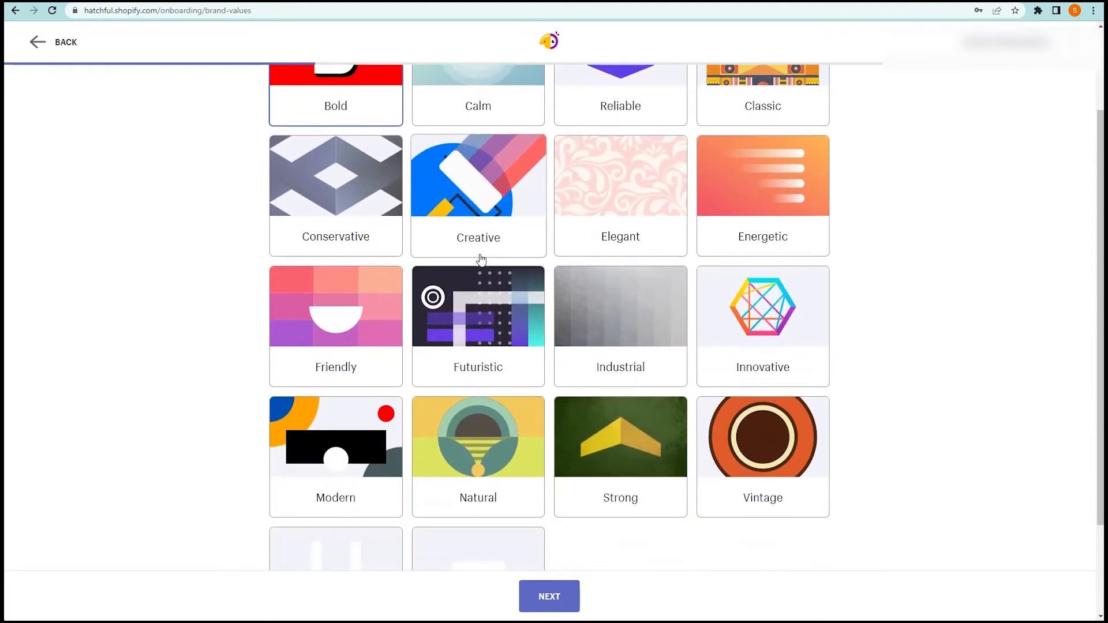
scroll(477, 254, "up", 2)
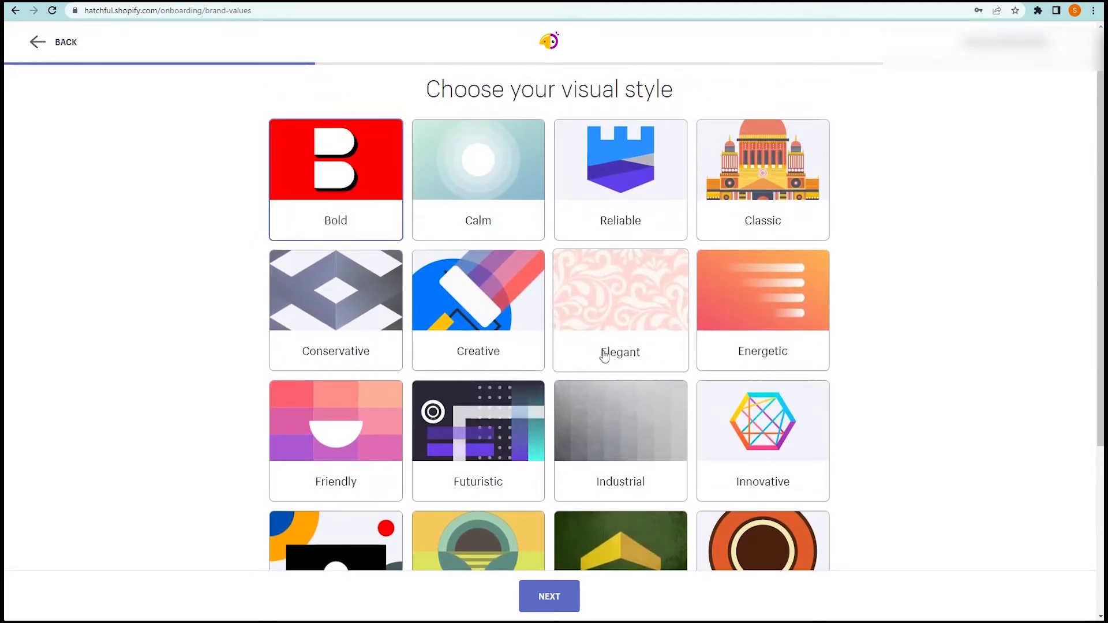
scroll(606, 352, "down", 2)
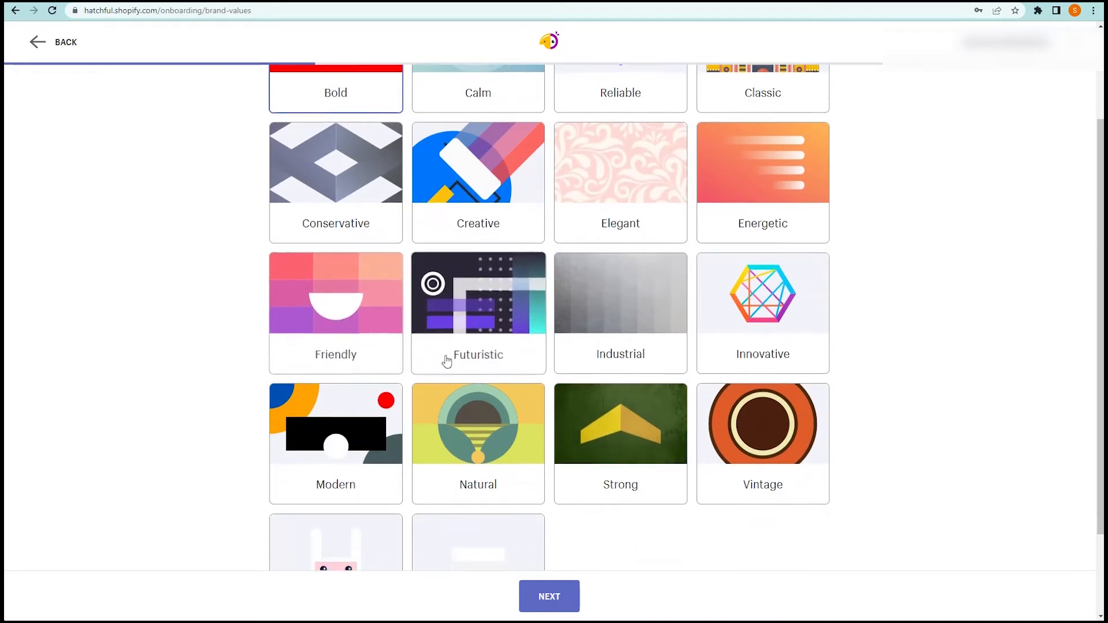
scroll(484, 362, "down", 2)
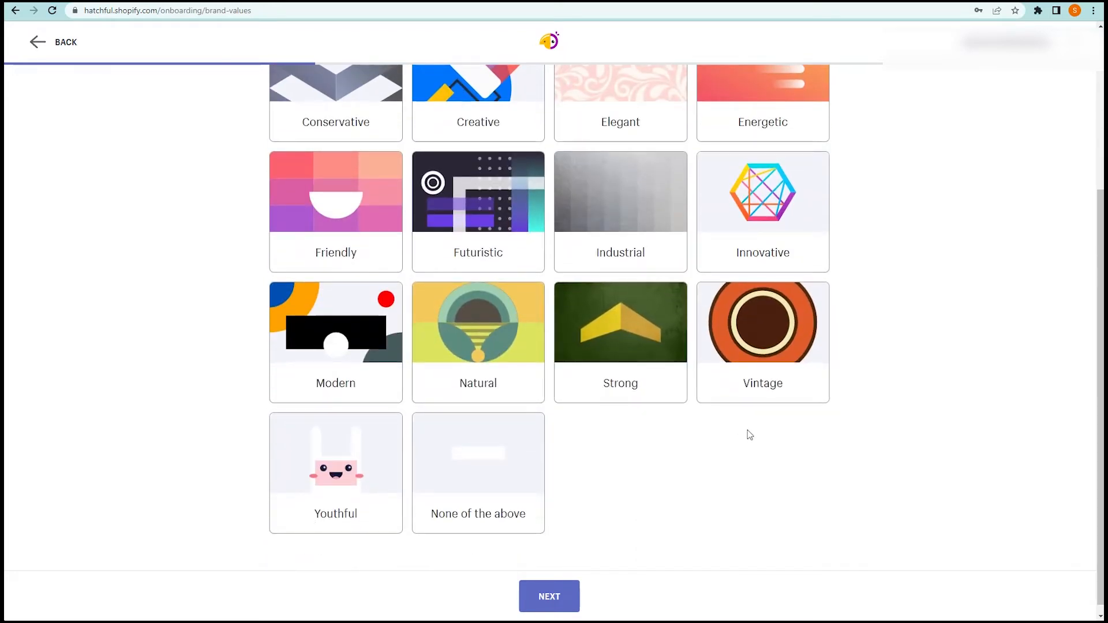
scroll(756, 438, "up", 1)
scroll(757, 437, "up", 1)
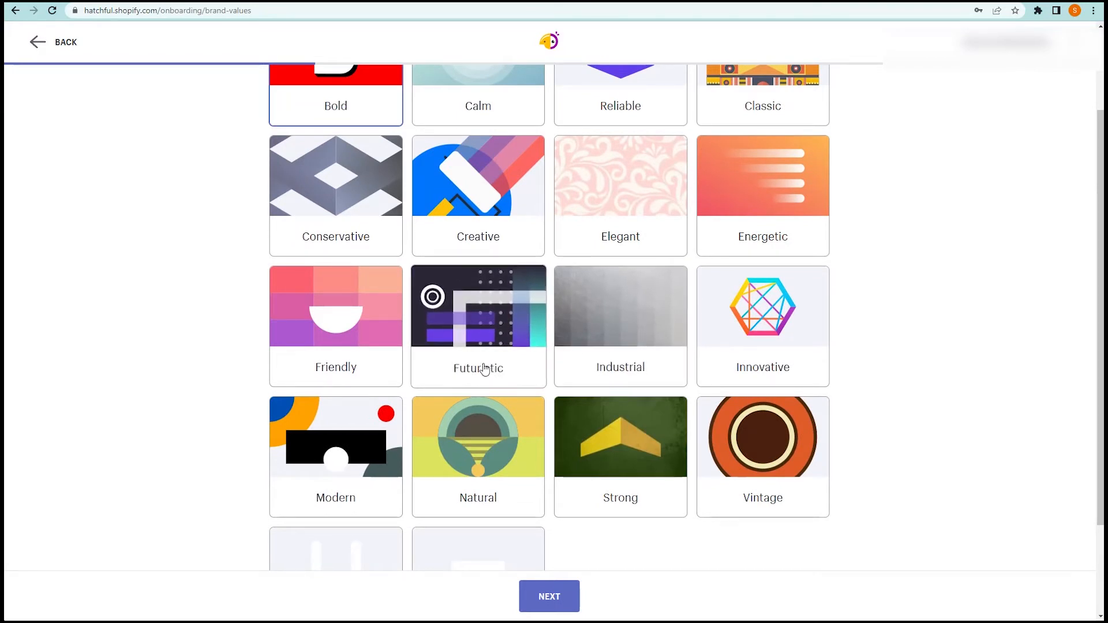
left_click(334, 461)
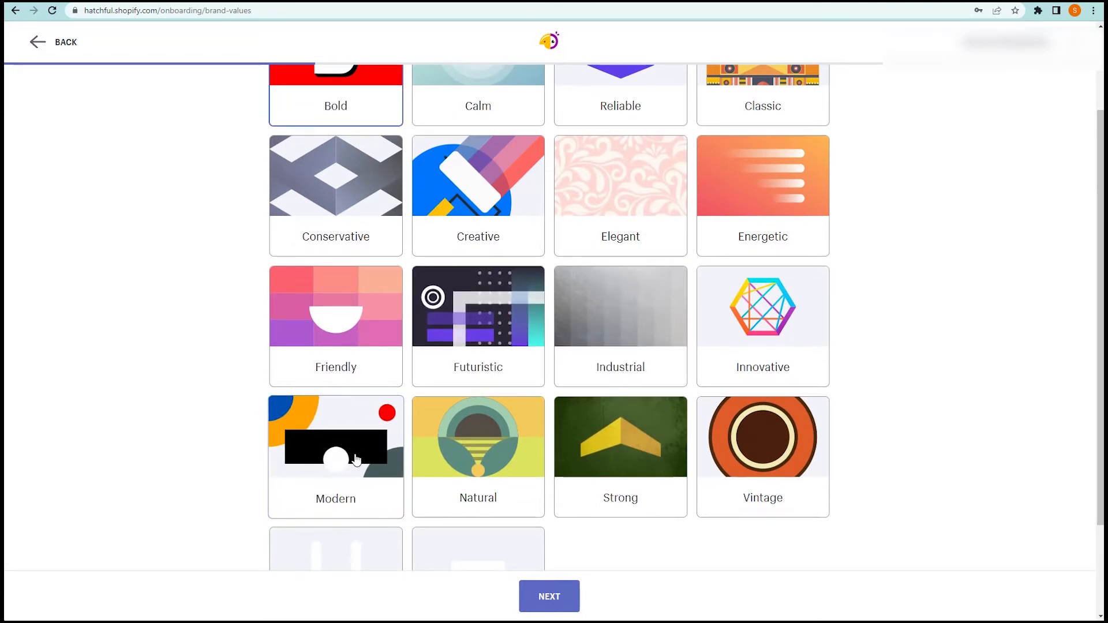
left_click(499, 202)
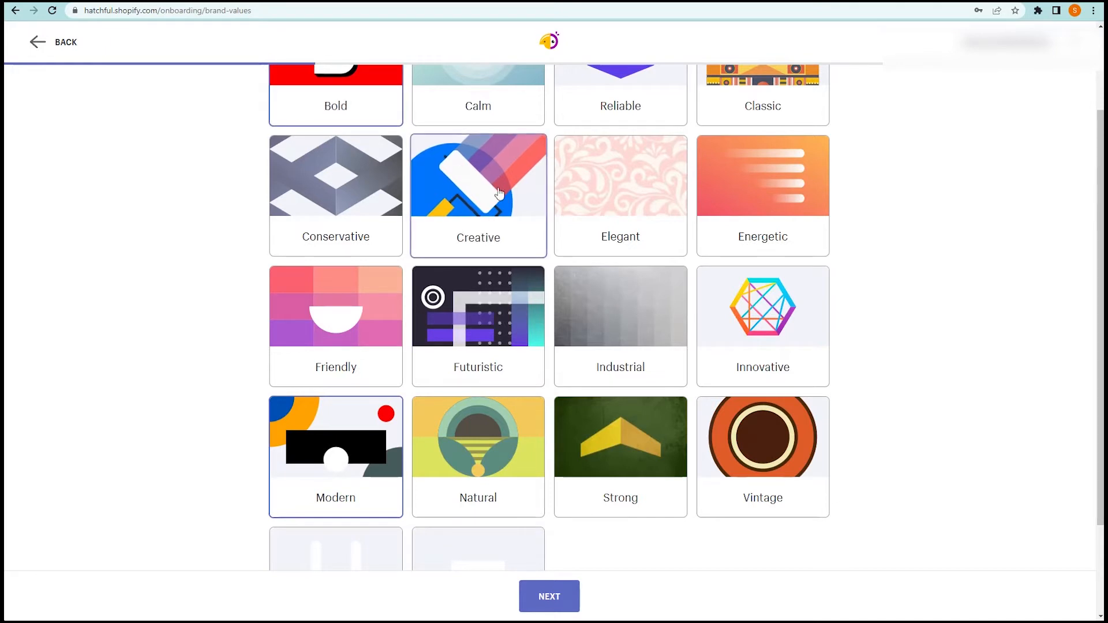
left_click(492, 322)
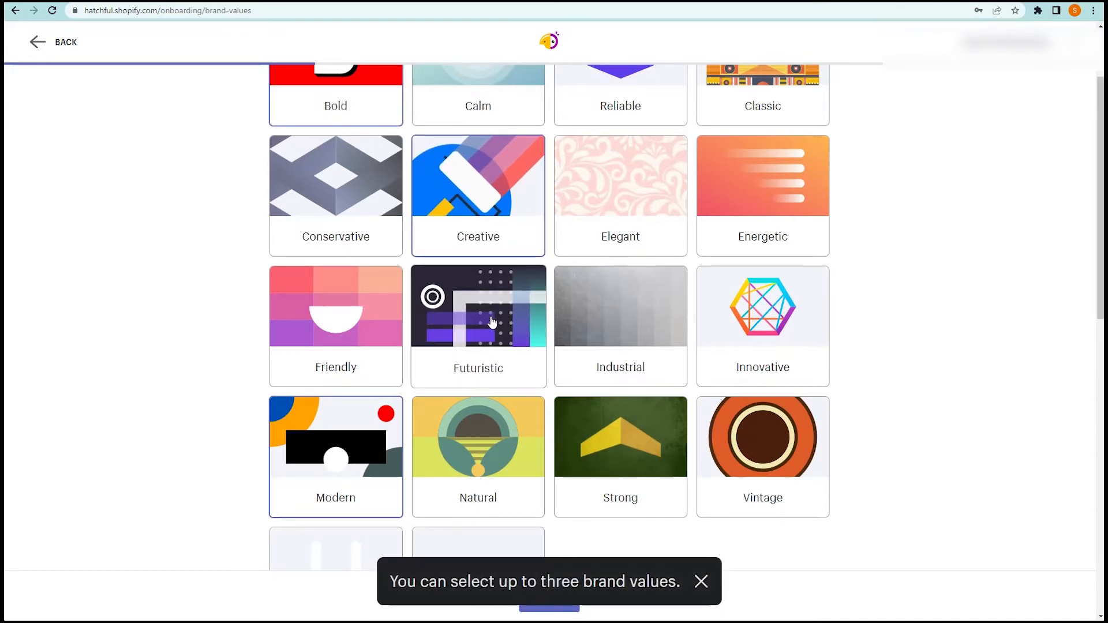
- Deselect the Creative and Bold styles, keep only Modern, and continue to the business name
left_click(479, 190)
left_click(336, 101)
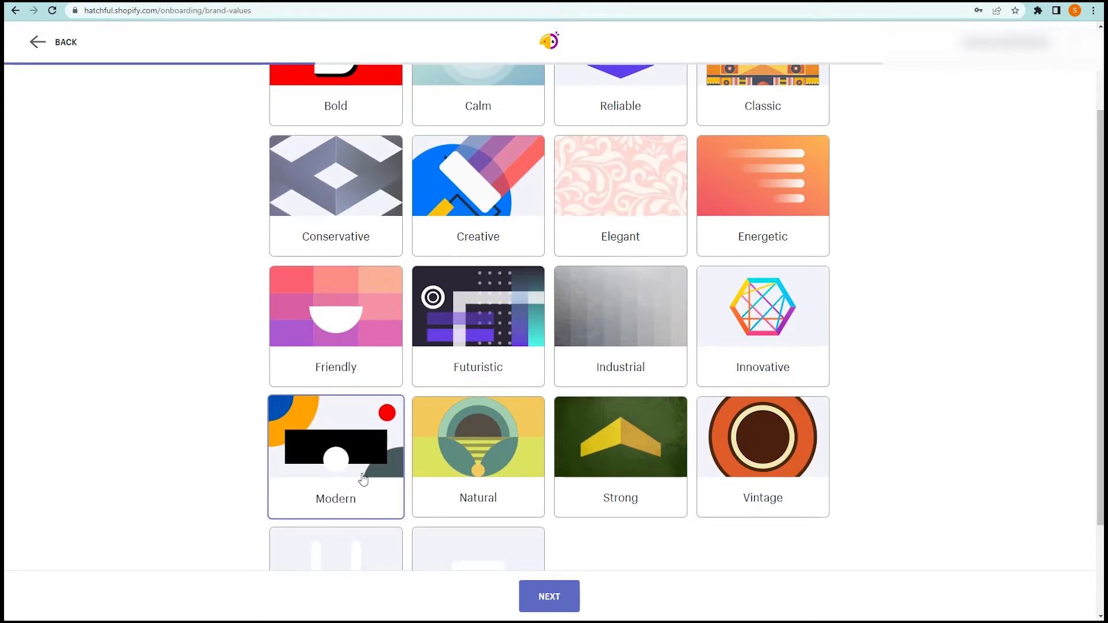
left_click(556, 597)
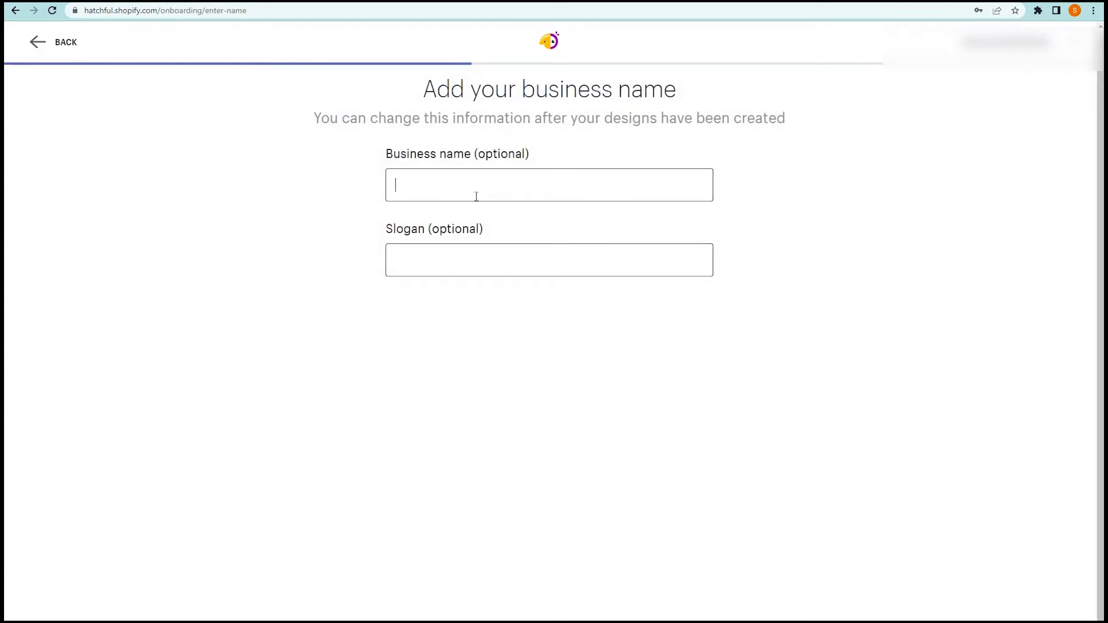
- Enter SelamT as the business name and Make Life Easy as the slogan, and continue
type("SelamT")
left_click(428, 260)
type("Make")
type("Life Ea")
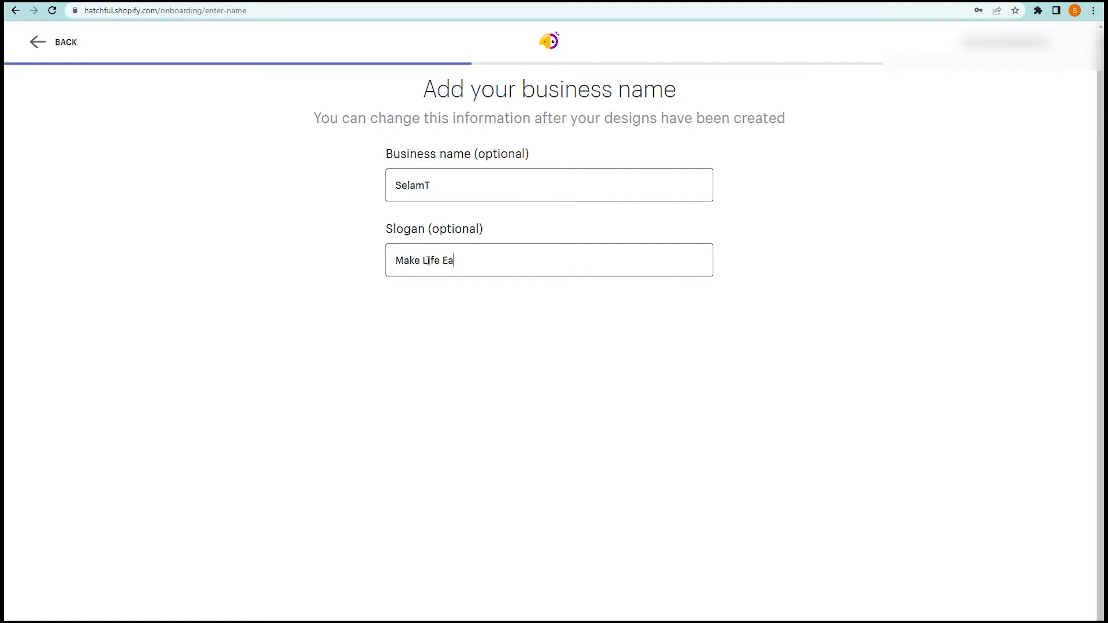
type("sy")
key("Return")
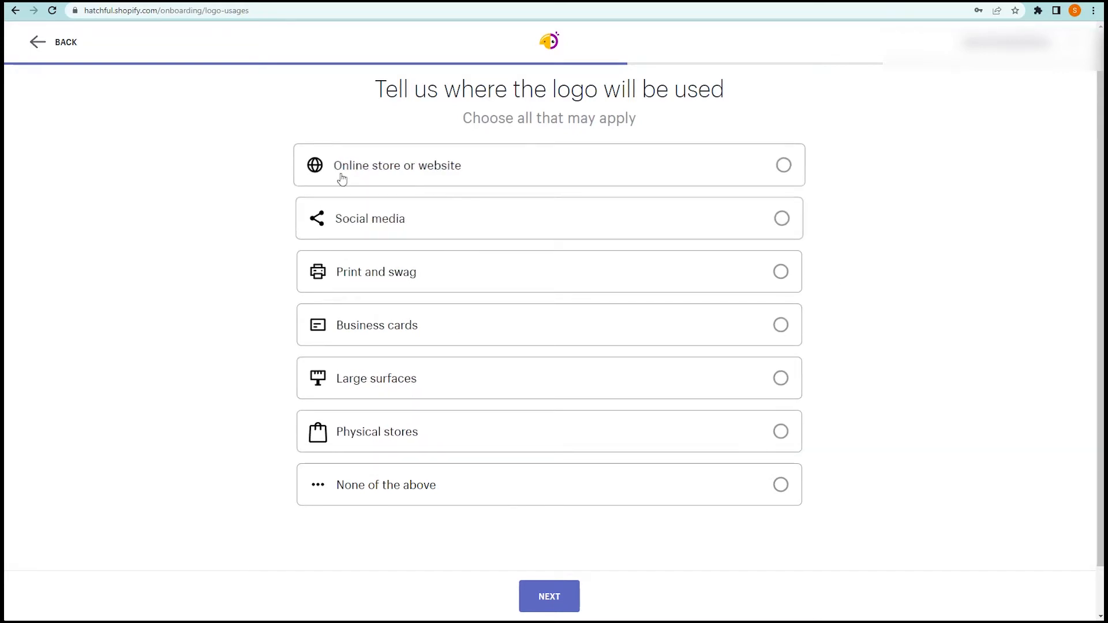
- Choose Social media as the place where the logo will be used and continue to the logo suggestions
left_click(785, 219)
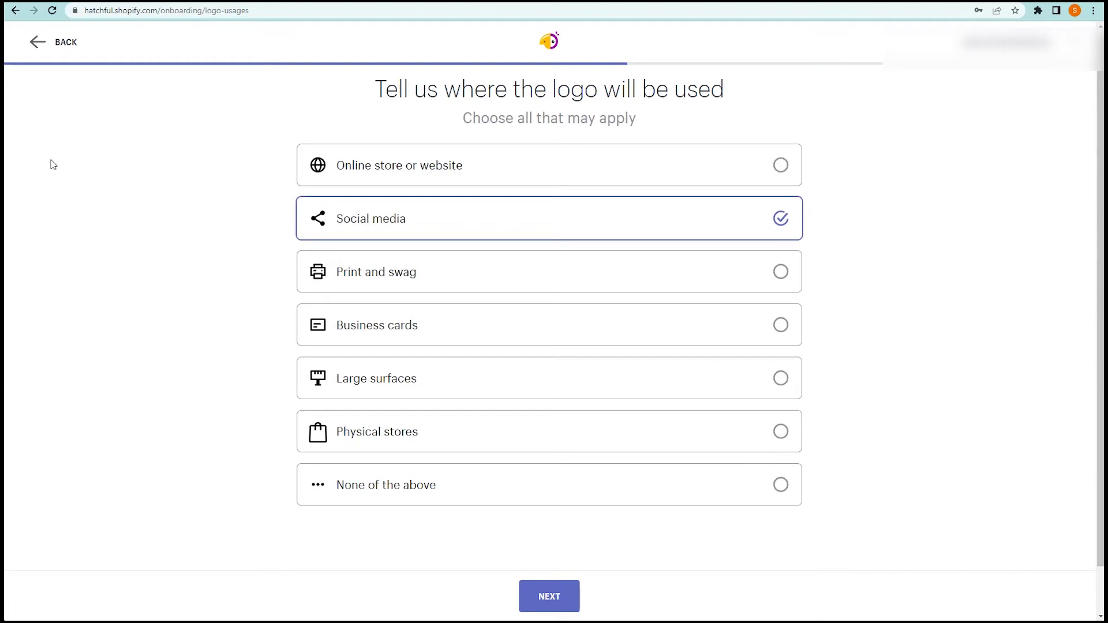
left_click(564, 603)
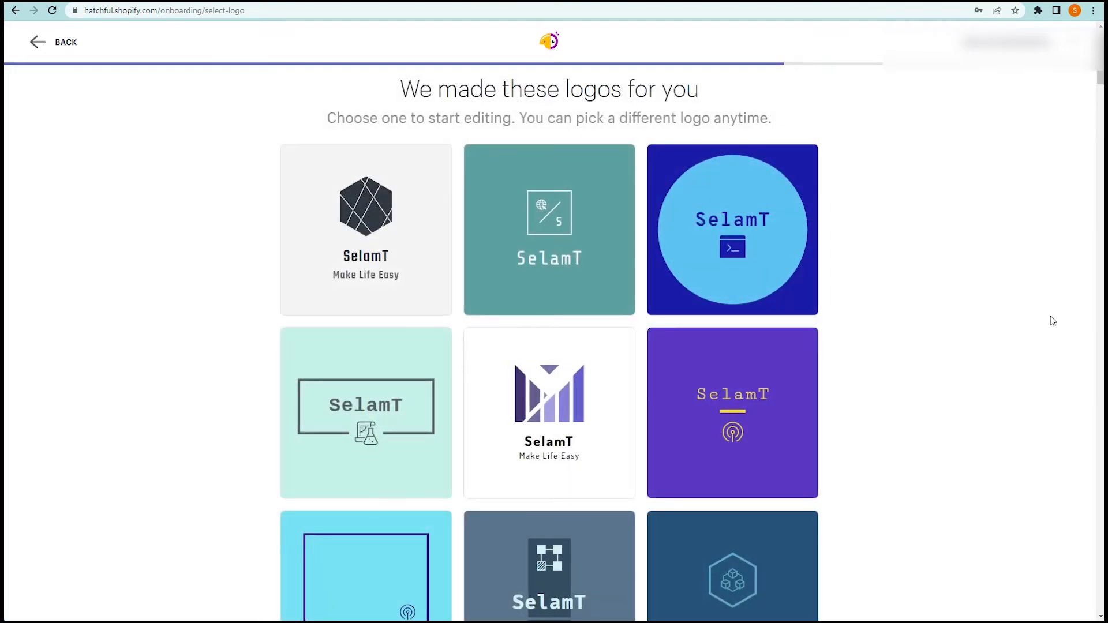
- Look through the generated SelamT logo suggestions to compare their symbols, colors and text layouts
scroll(1049, 321, "down", 5)
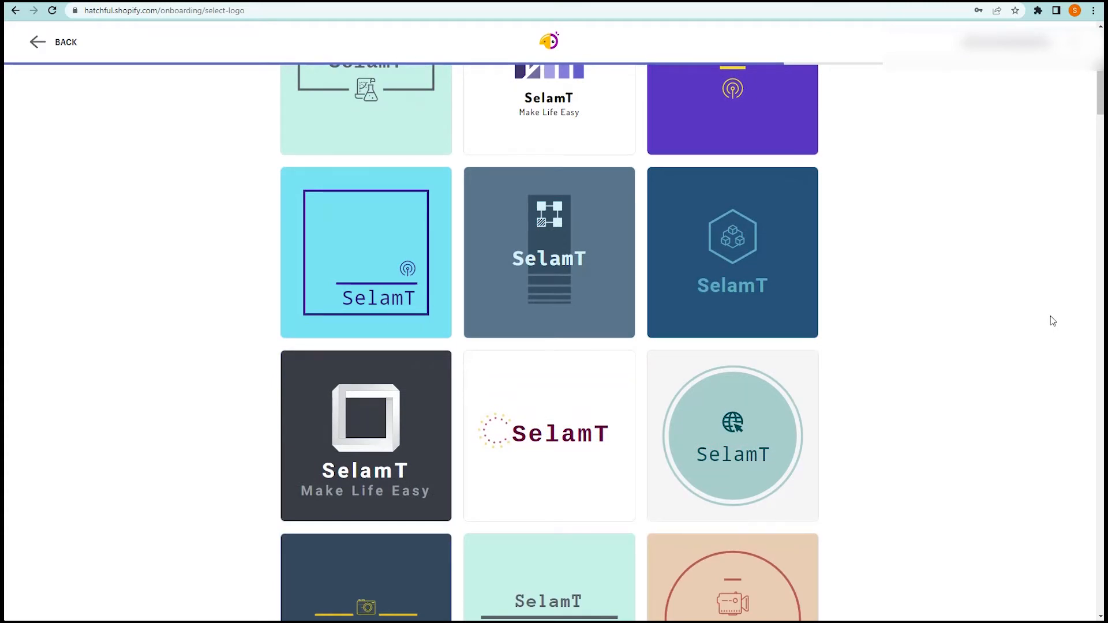
scroll(1053, 322, "down", 5)
scroll(1049, 323, "down", 4)
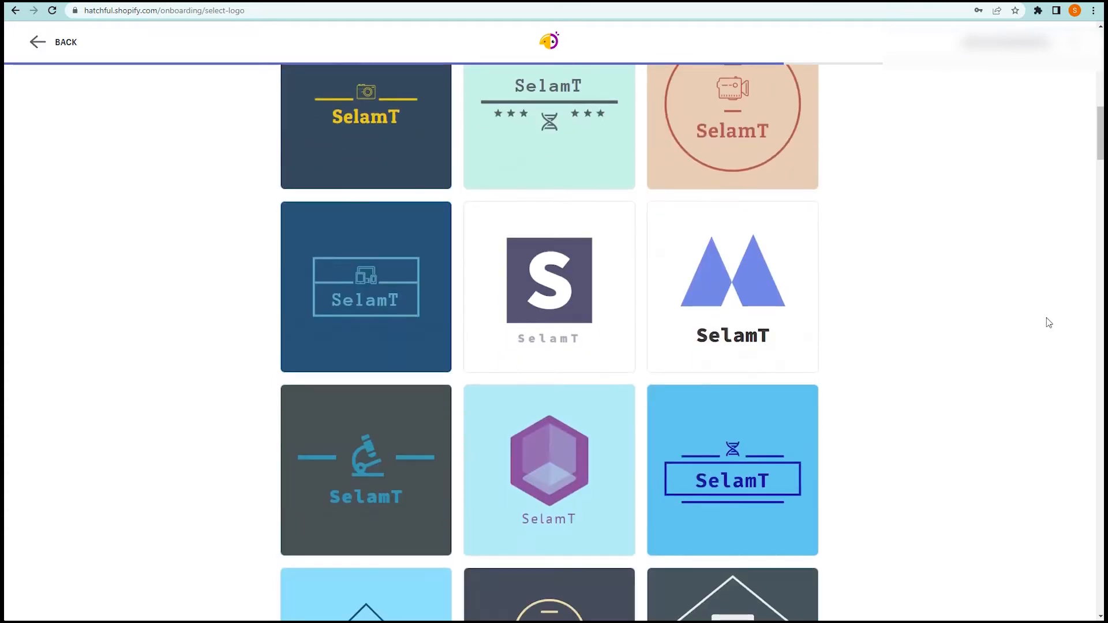
scroll(1049, 322, "down", 5)
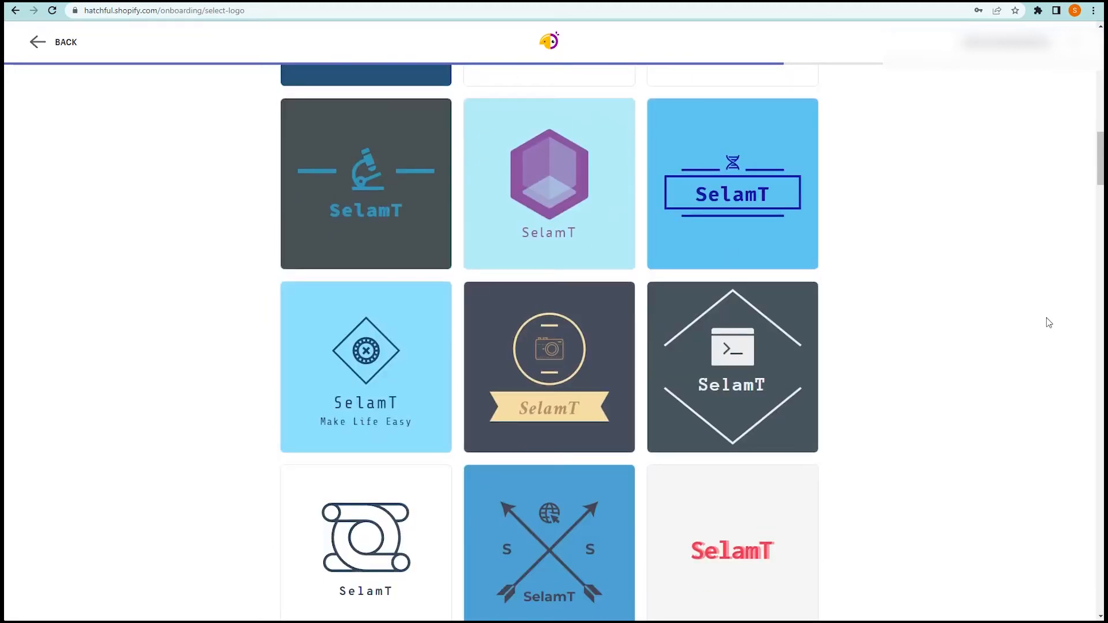
scroll(1049, 322, "down", 5)
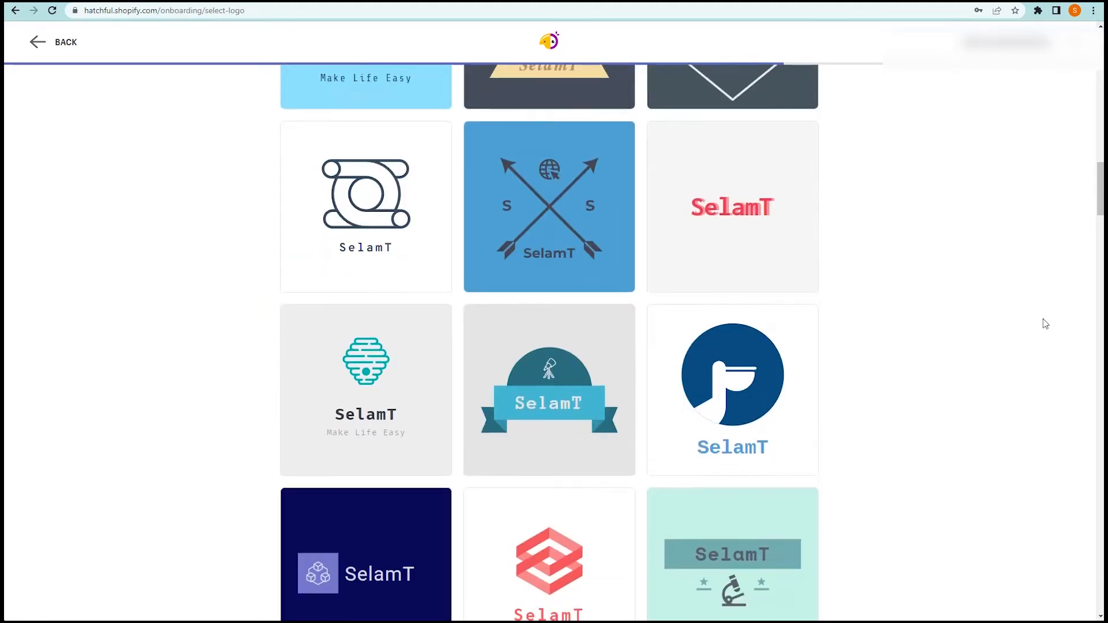
scroll(1045, 324, "down", 3)
scroll(1045, 324, "down", 5)
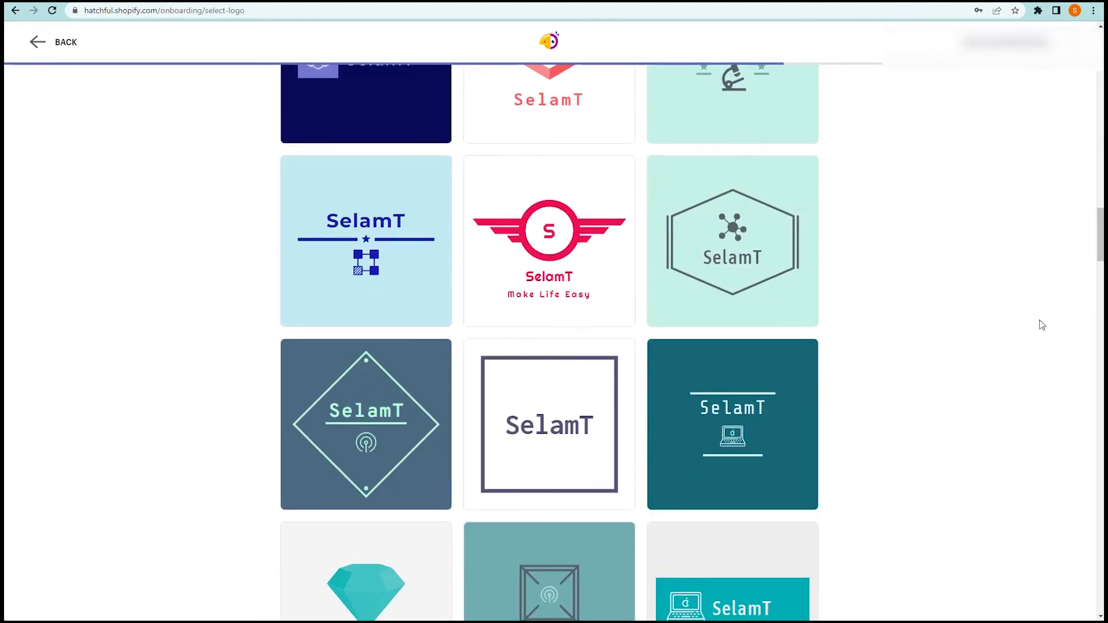
scroll(1042, 325, "down", 3)
scroll(1041, 325, "down", 4)
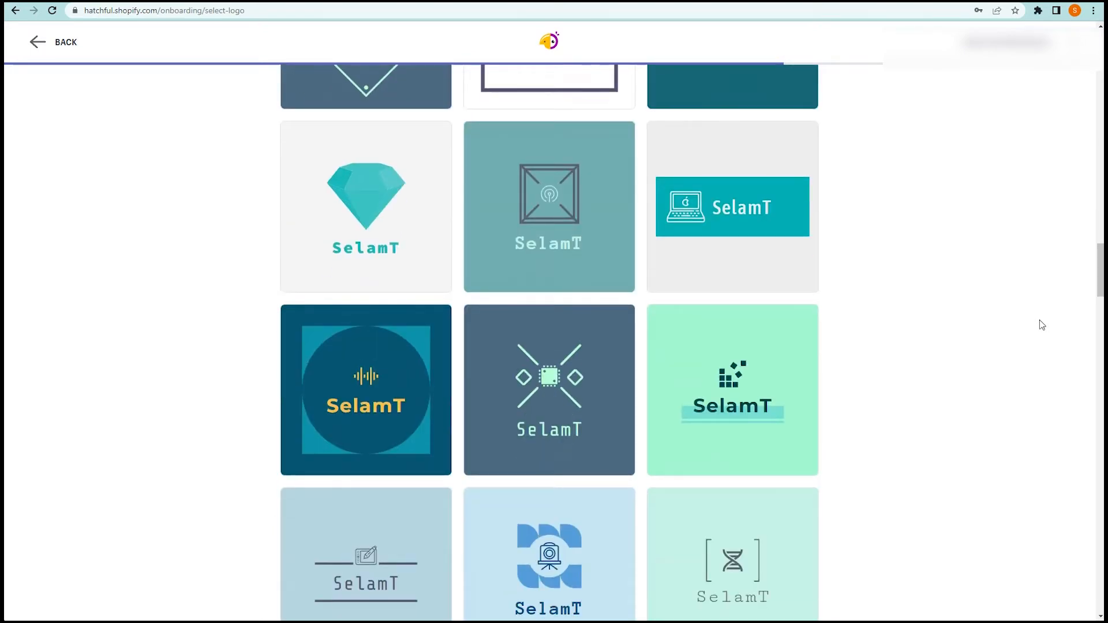
scroll(1041, 325, "down", 4)
scroll(1041, 325, "up", 12)
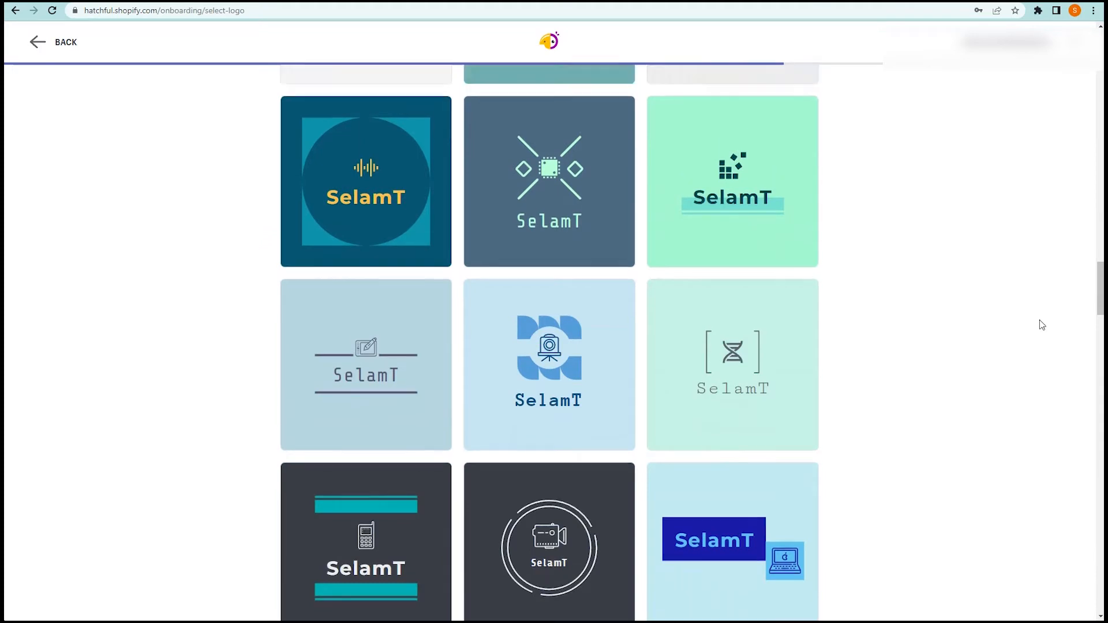
scroll(1039, 321, "up", 10)
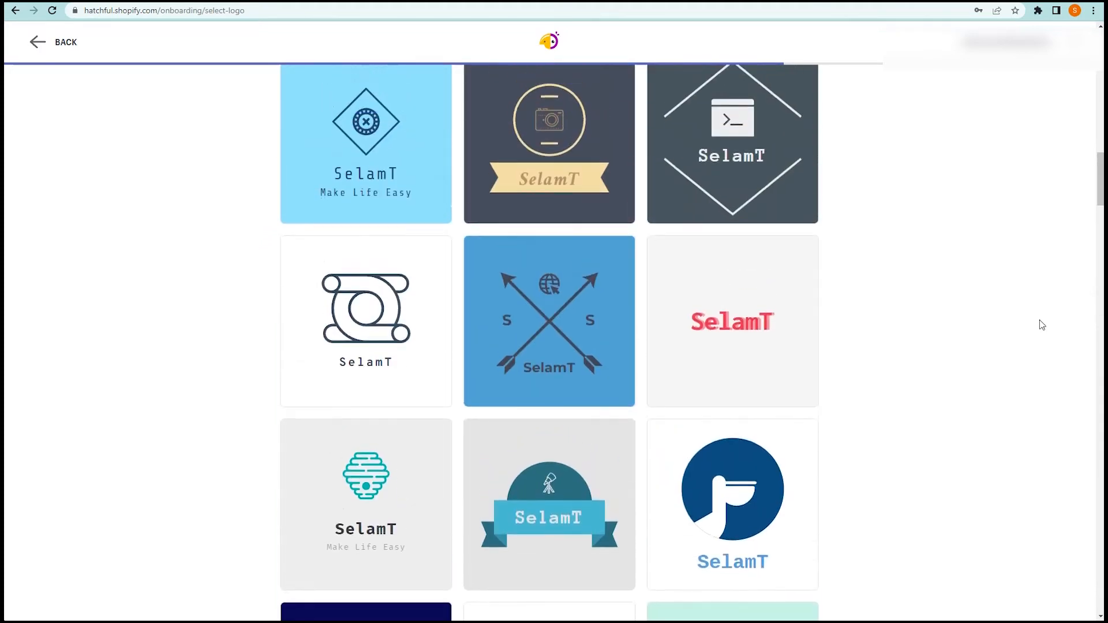
scroll(1042, 324, "up", 5)
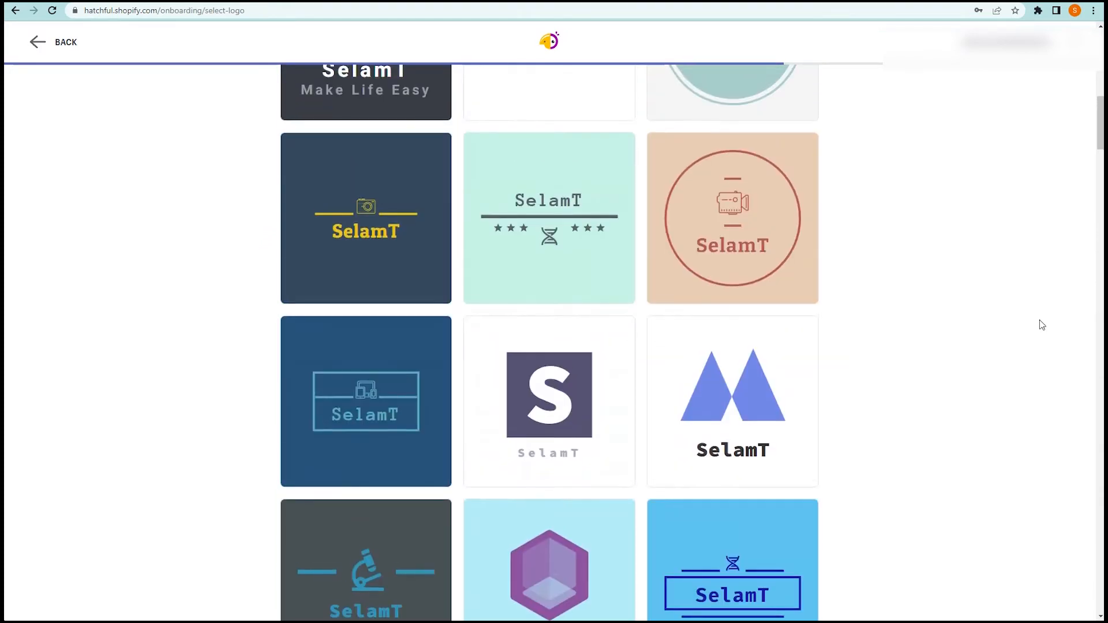
scroll(1041, 325, "up", 5)
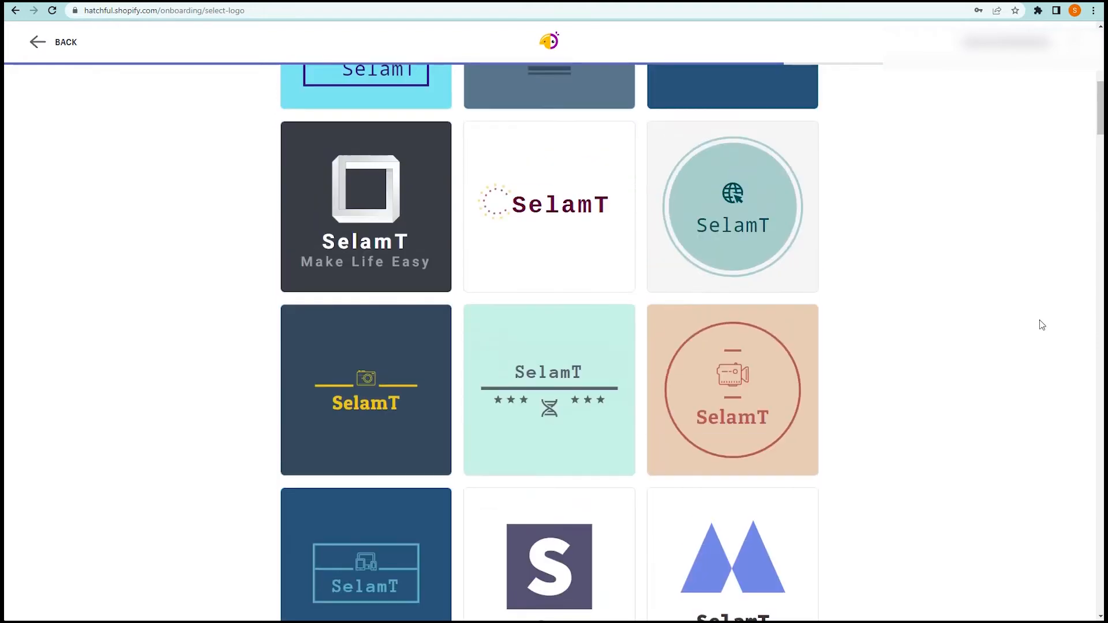
scroll(1032, 326, "up", 5)
- Choose the white logo with the symbol of translucent red triangles for editing and check its name settings
scroll(1031, 324, "down", 20)
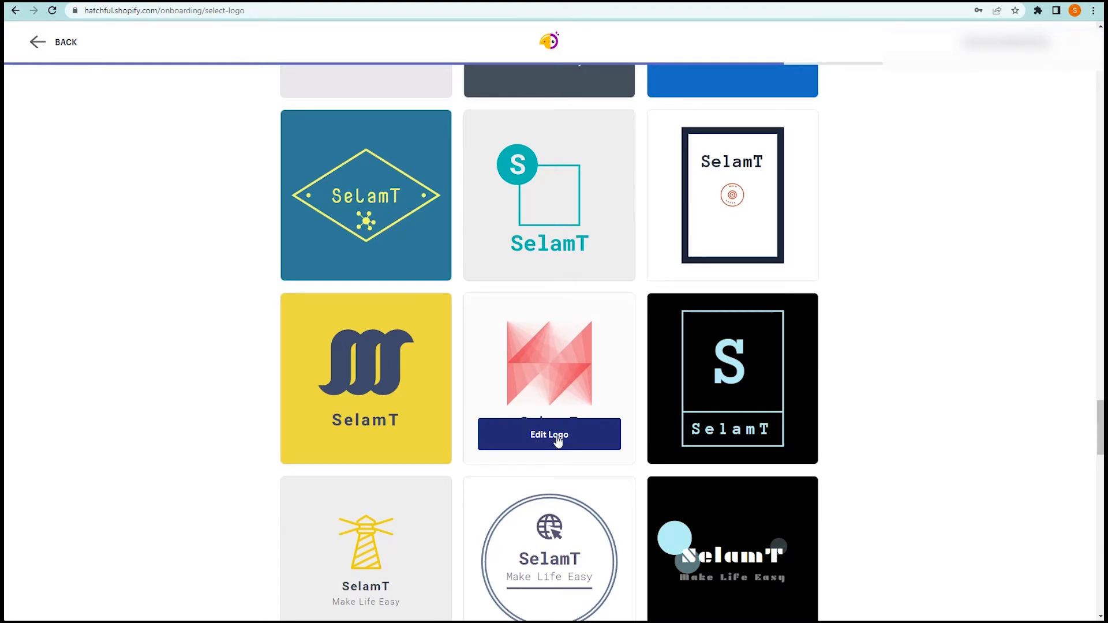
left_click(557, 441)
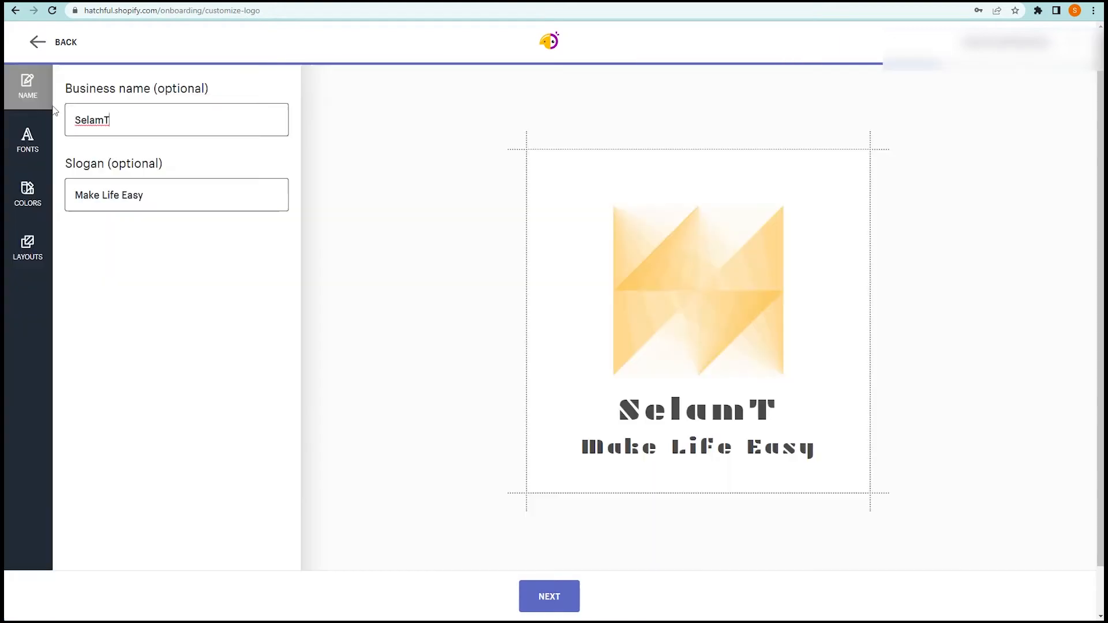
left_click(30, 102)
- Browse the available fonts and apply the curly script font to the SelamT name and slogan
left_click(31, 152)
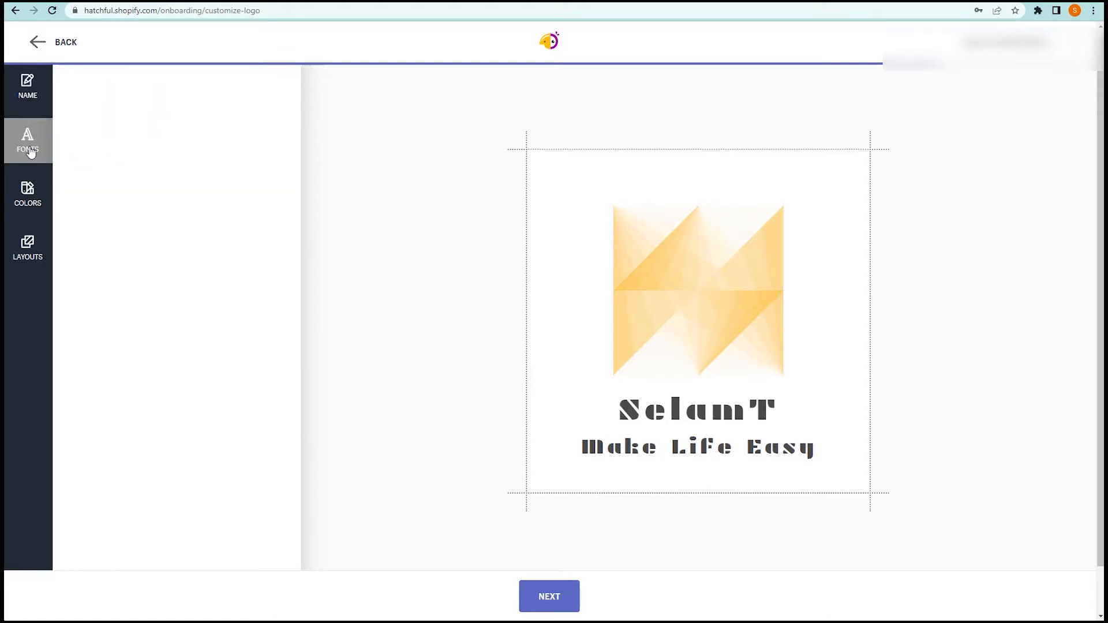
scroll(170, 210, "down", 1)
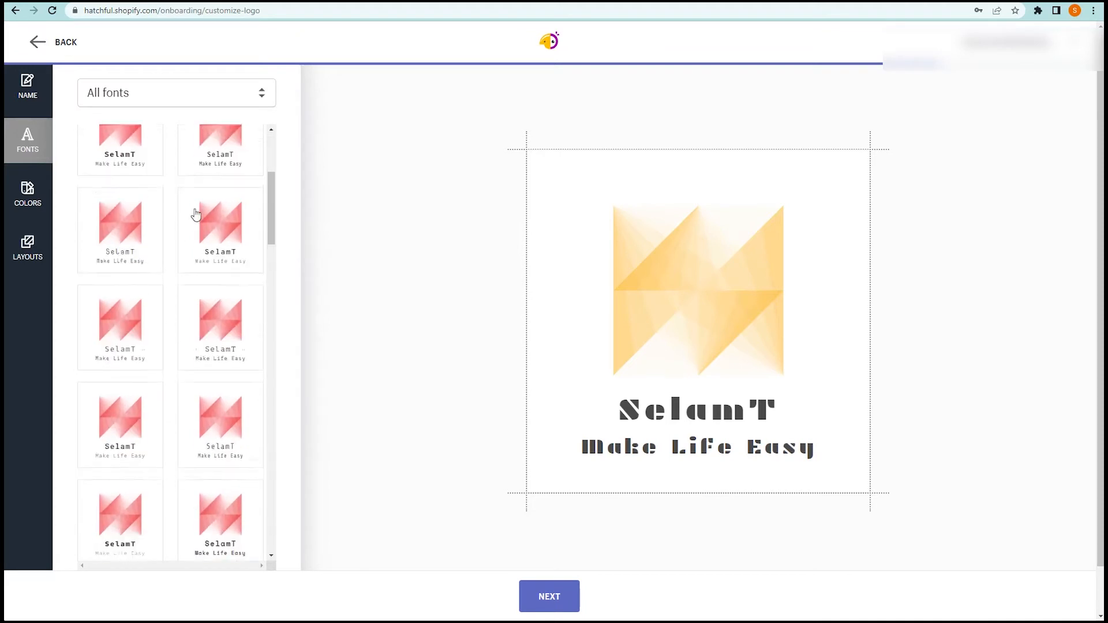
scroll(195, 214, "down", 15)
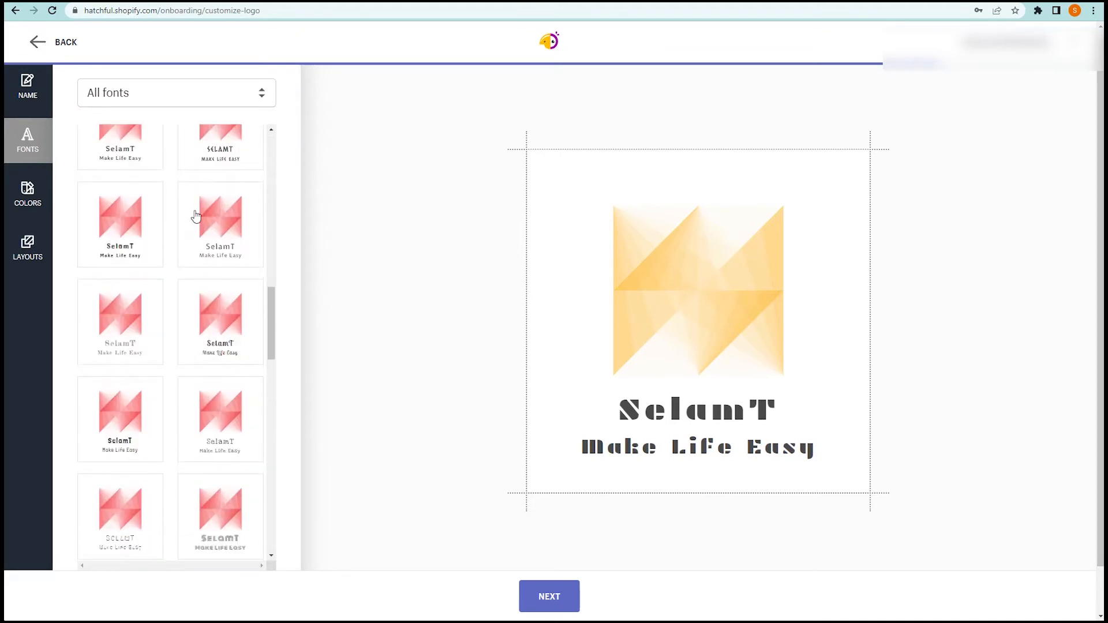
left_click(134, 233)
left_click(205, 309)
scroll(206, 309, "down", 15)
scroll(205, 309, "down", 5)
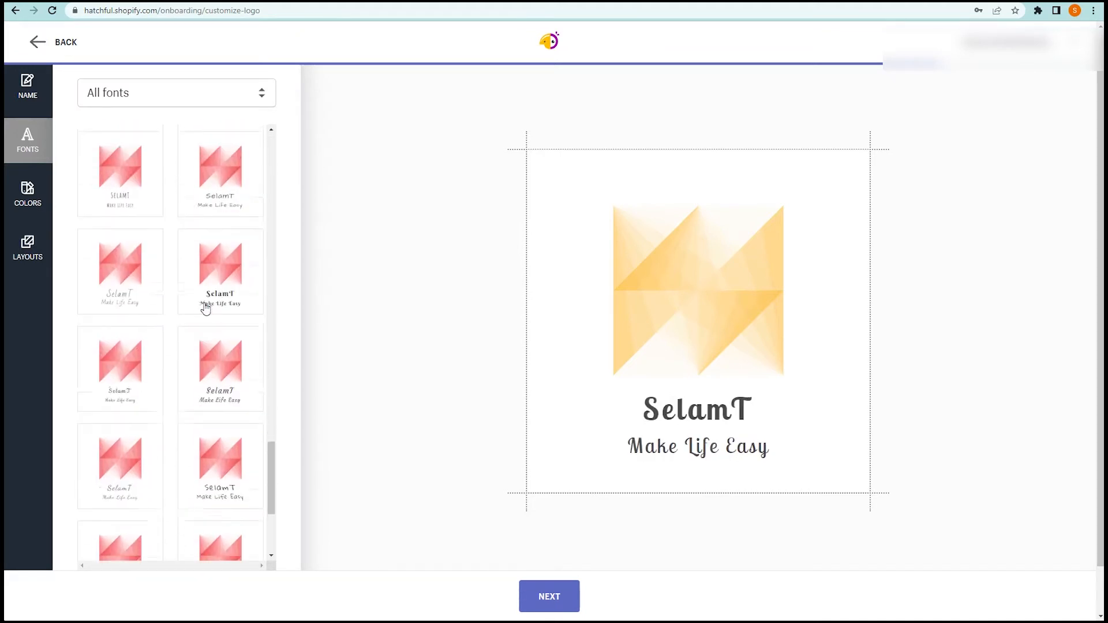
scroll(206, 309, "up", 5)
scroll(211, 298, "up", 5)
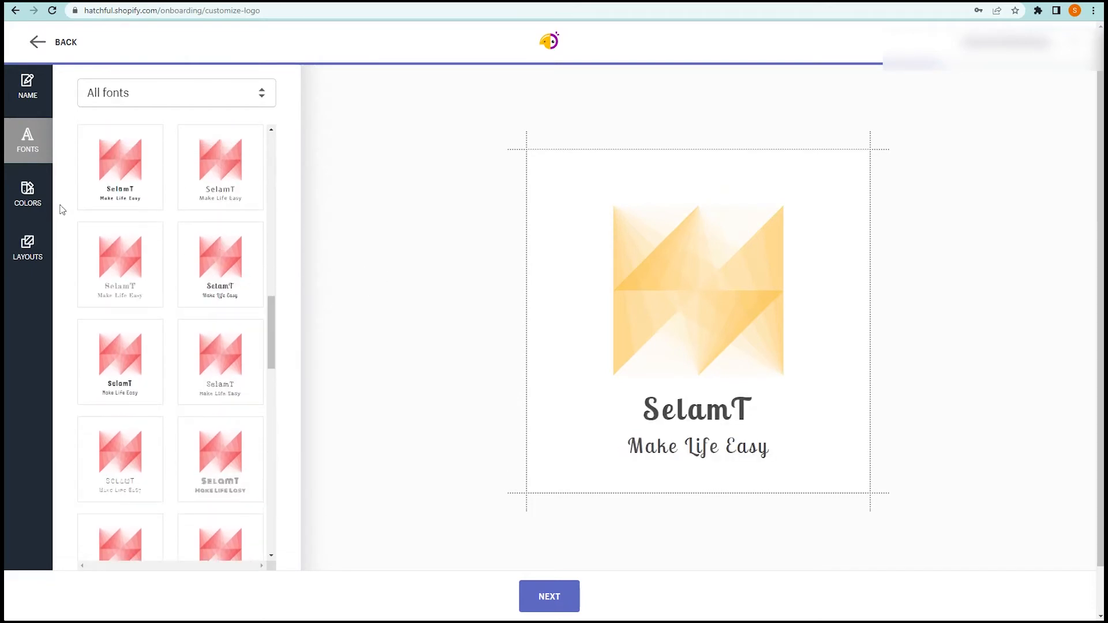
- Load more color schemes, try a red one on the logo and settle on a golden yellow one
left_click(29, 193)
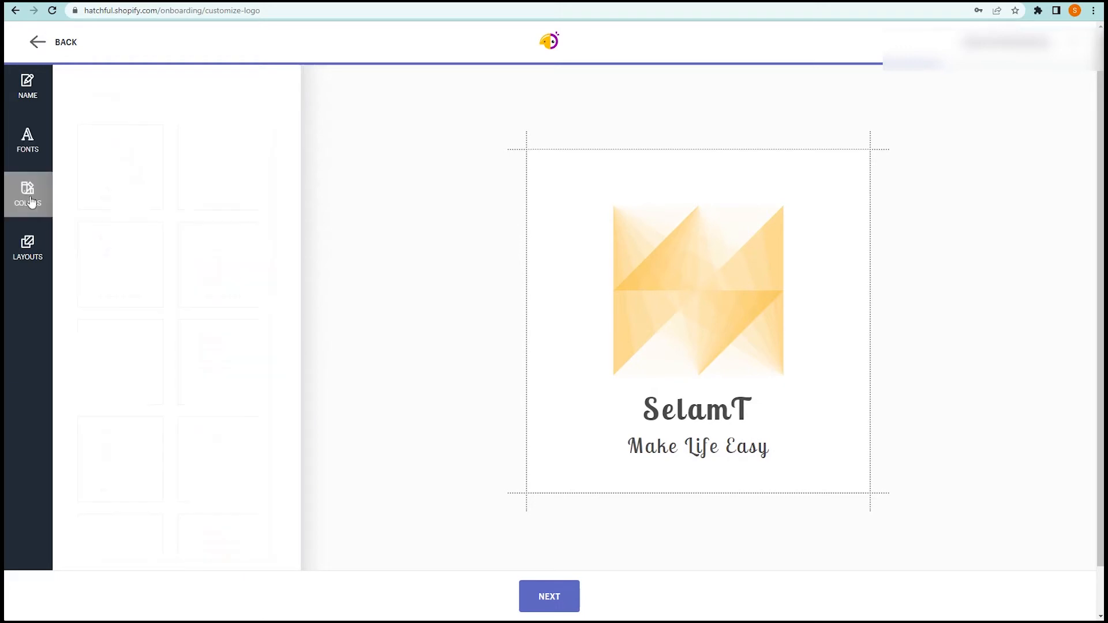
scroll(206, 193, "down", 3)
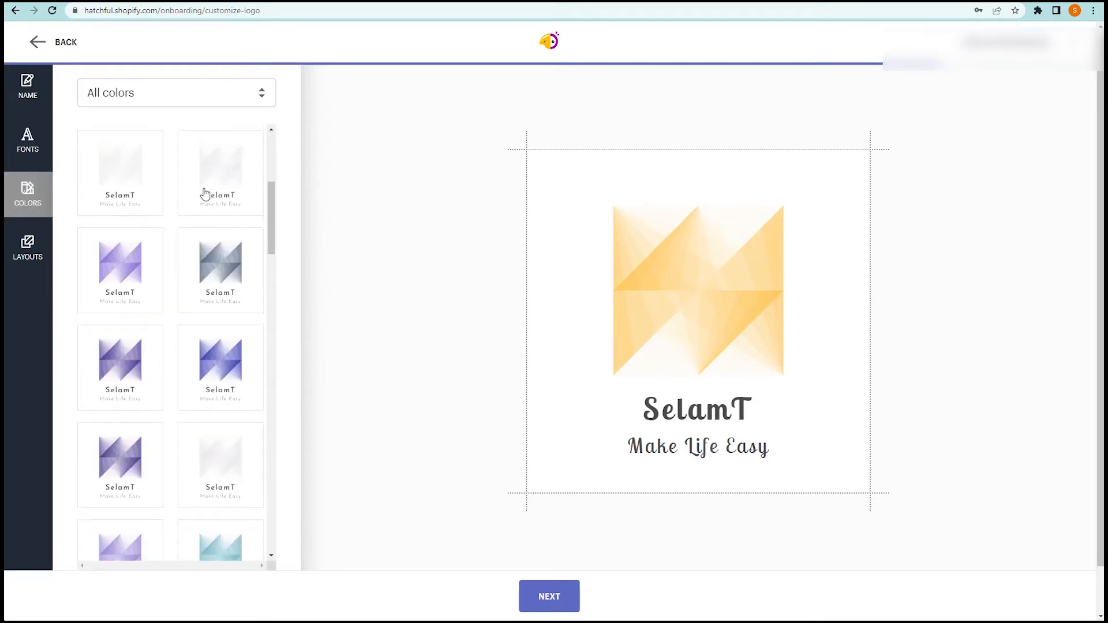
scroll(206, 192, "down", 5)
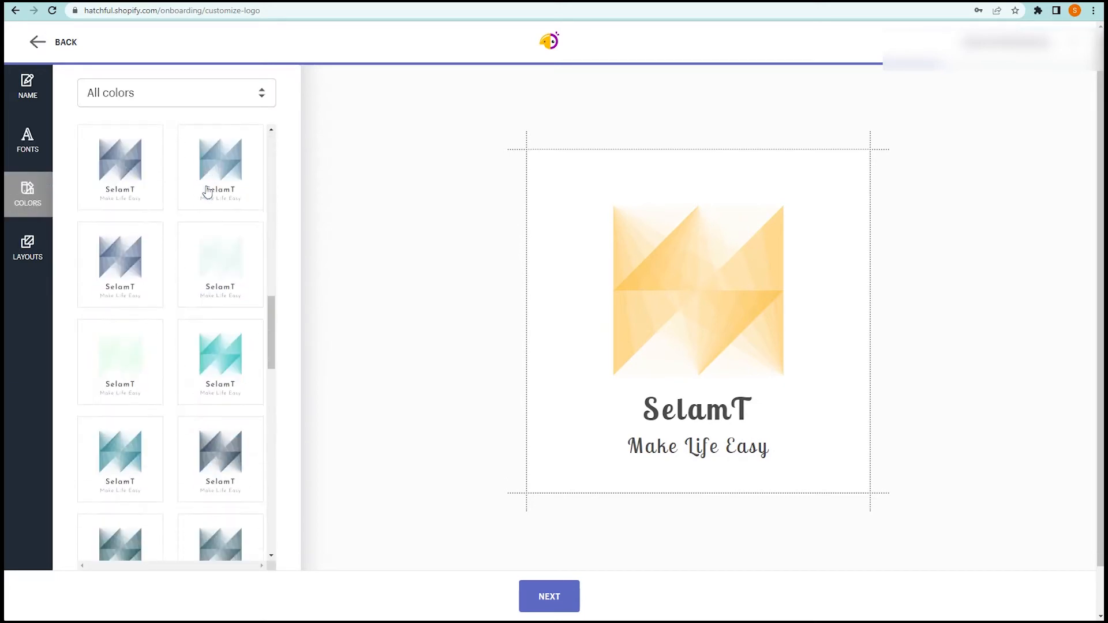
scroll(207, 192, "down", 5)
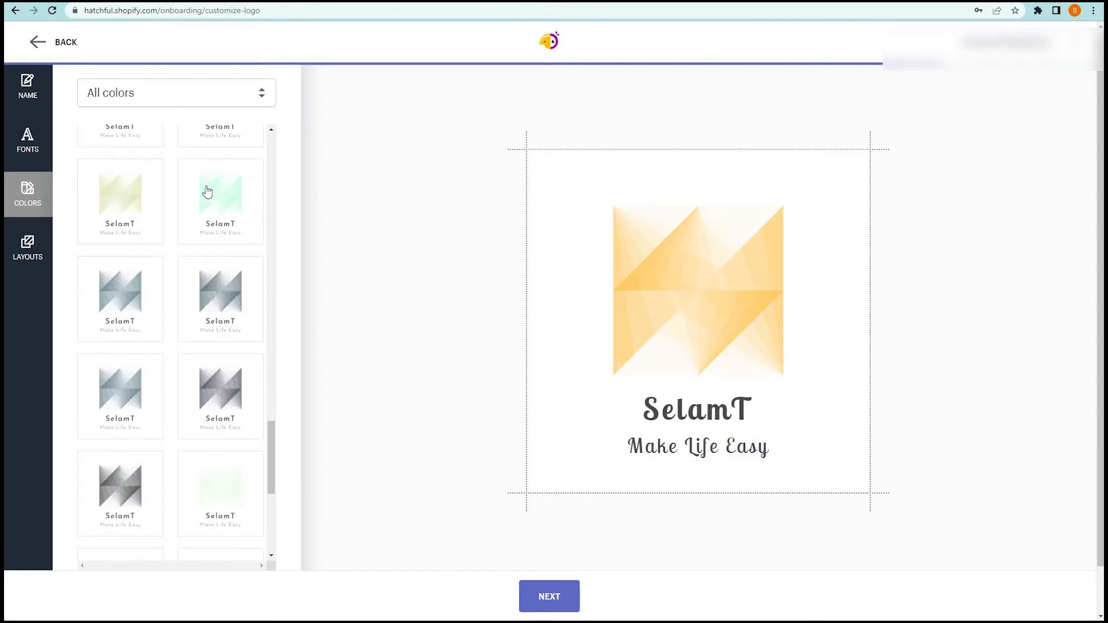
scroll(243, 314, "down", 5)
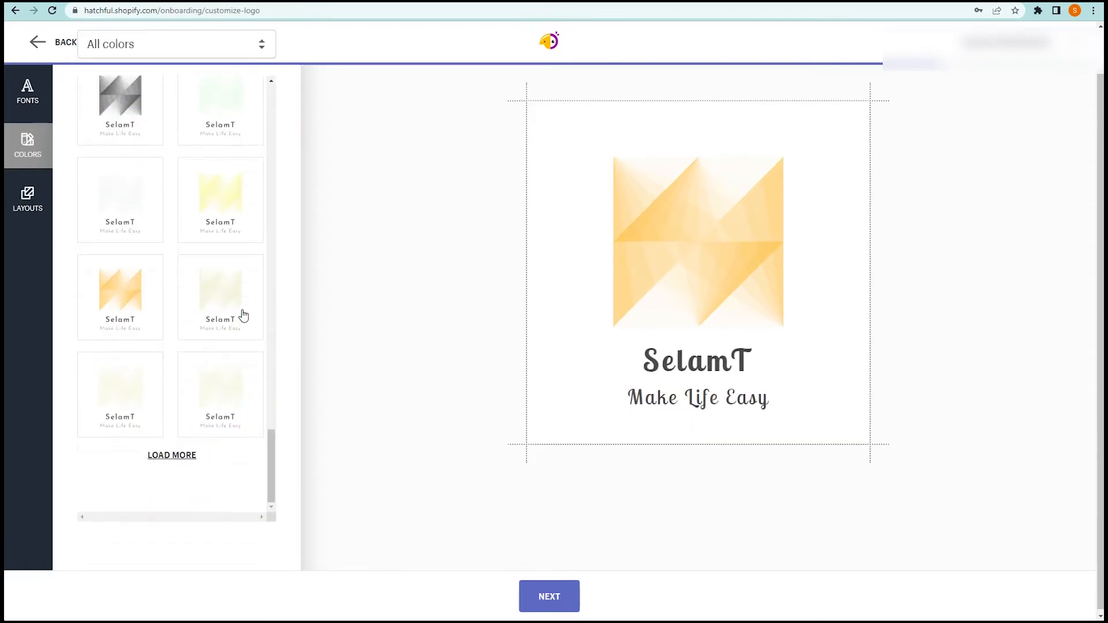
left_click(157, 450)
scroll(254, 432, "down", 5)
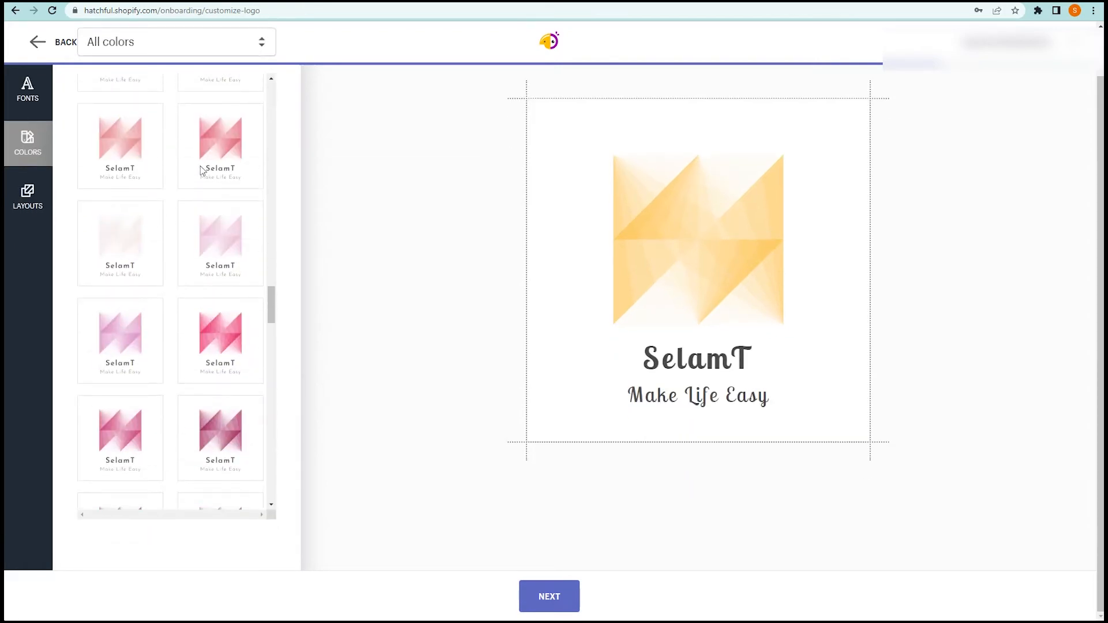
left_click(224, 152)
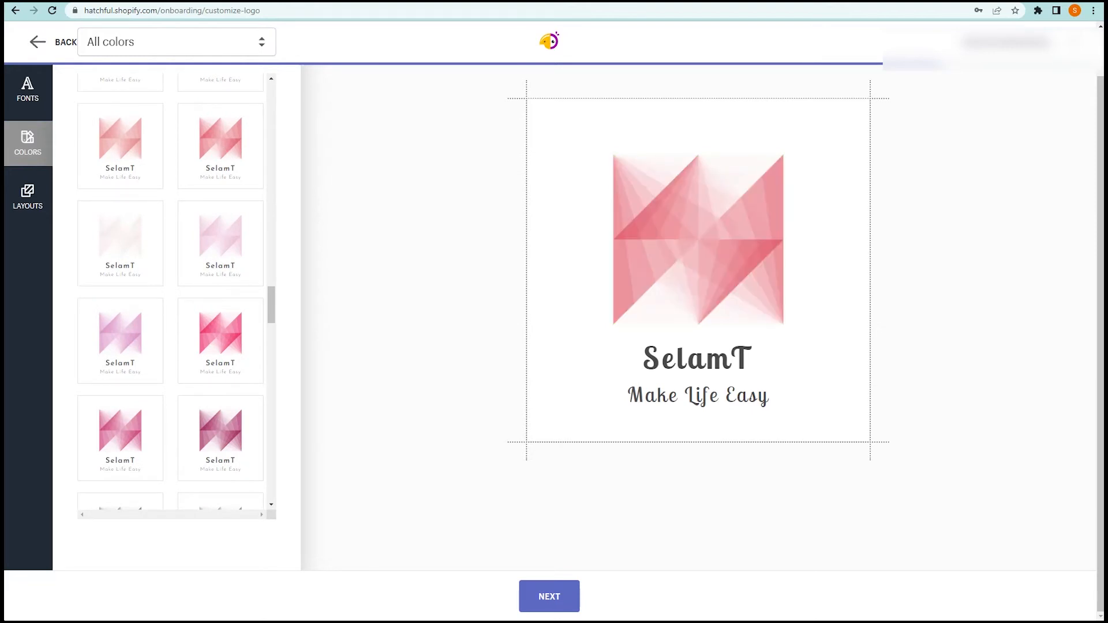
scroll(243, 294, "down", 15)
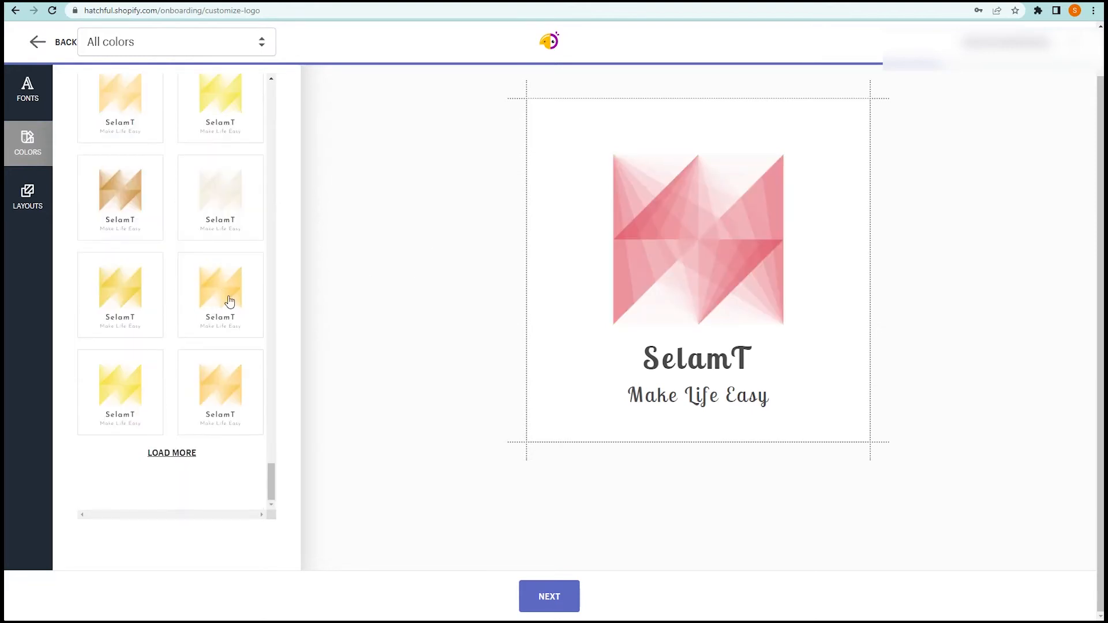
left_click(229, 301)
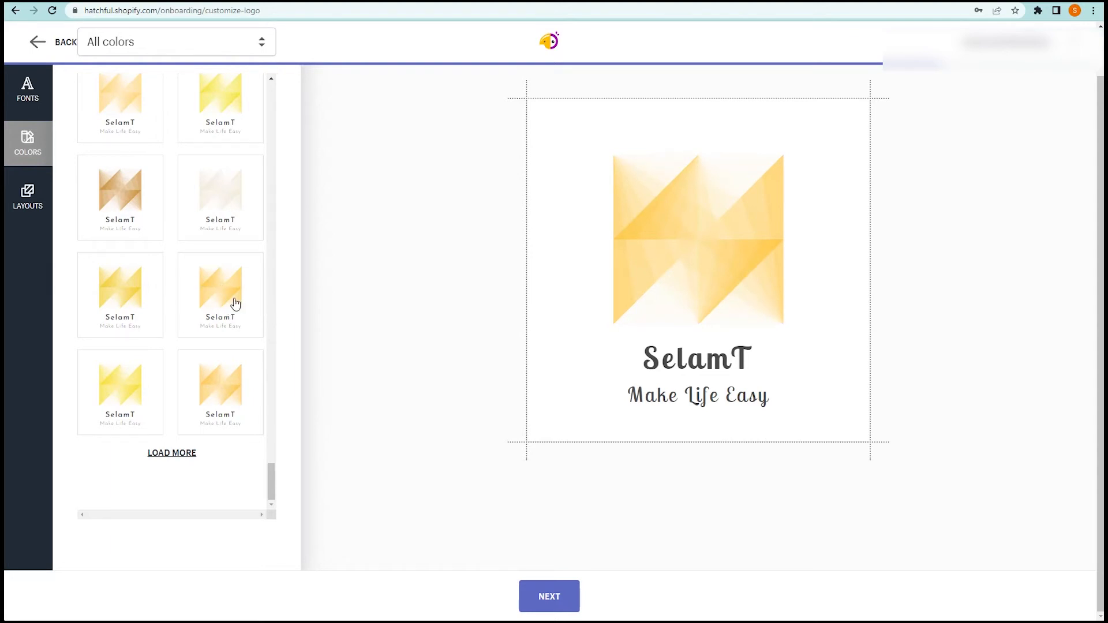
- Apply the layout with the black background to the logo and continue to the preview of the finished design
left_click(34, 249)
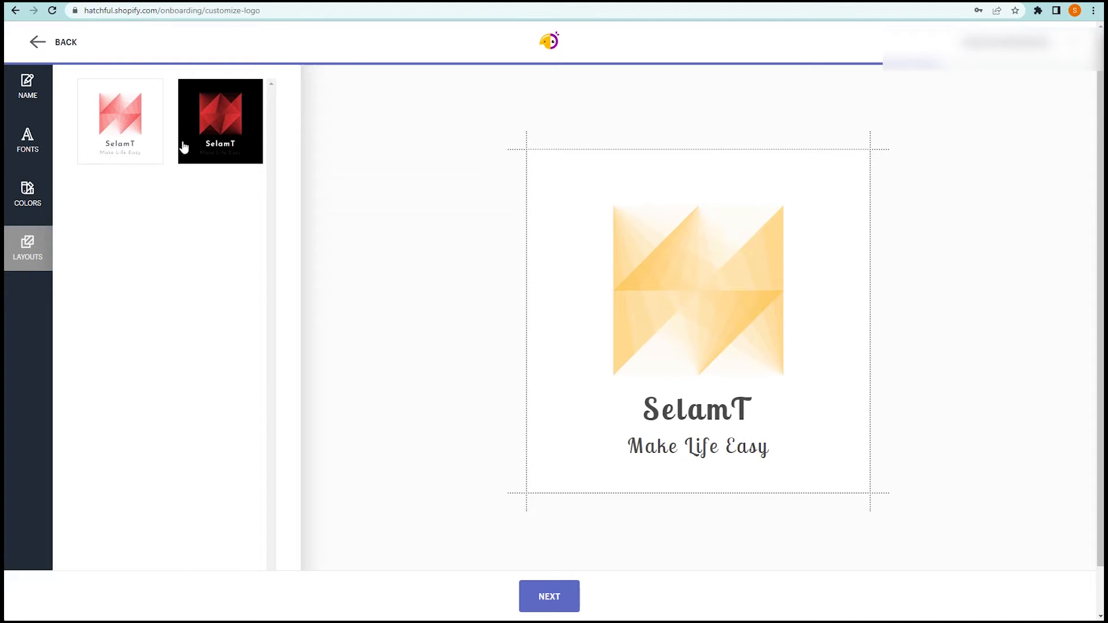
double_click(136, 144)
left_click(231, 157)
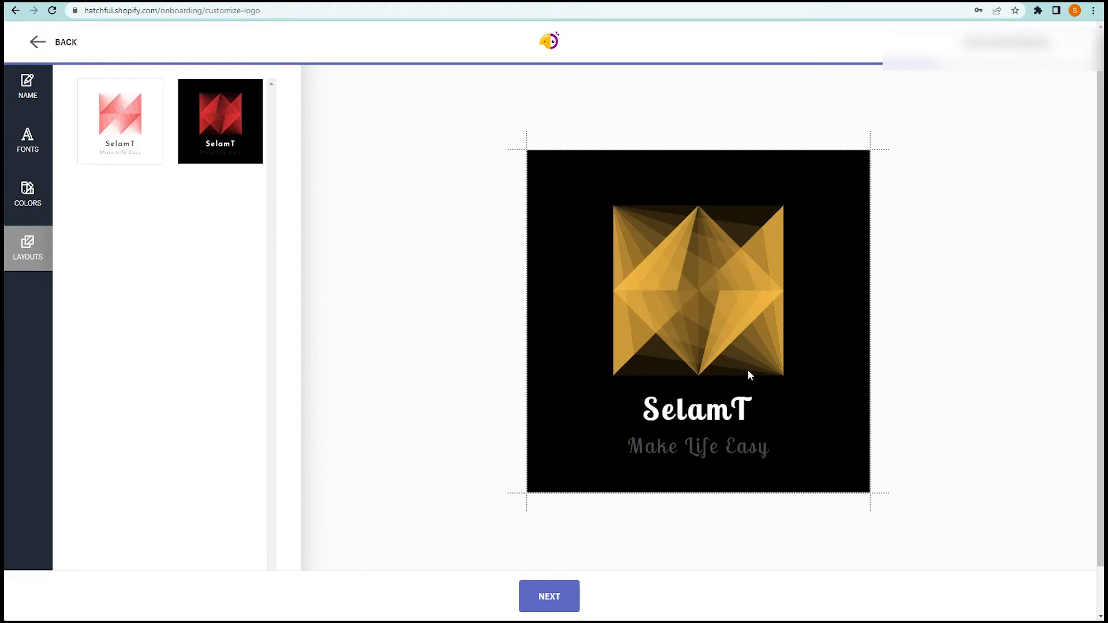
scroll(748, 370, "down", 1)
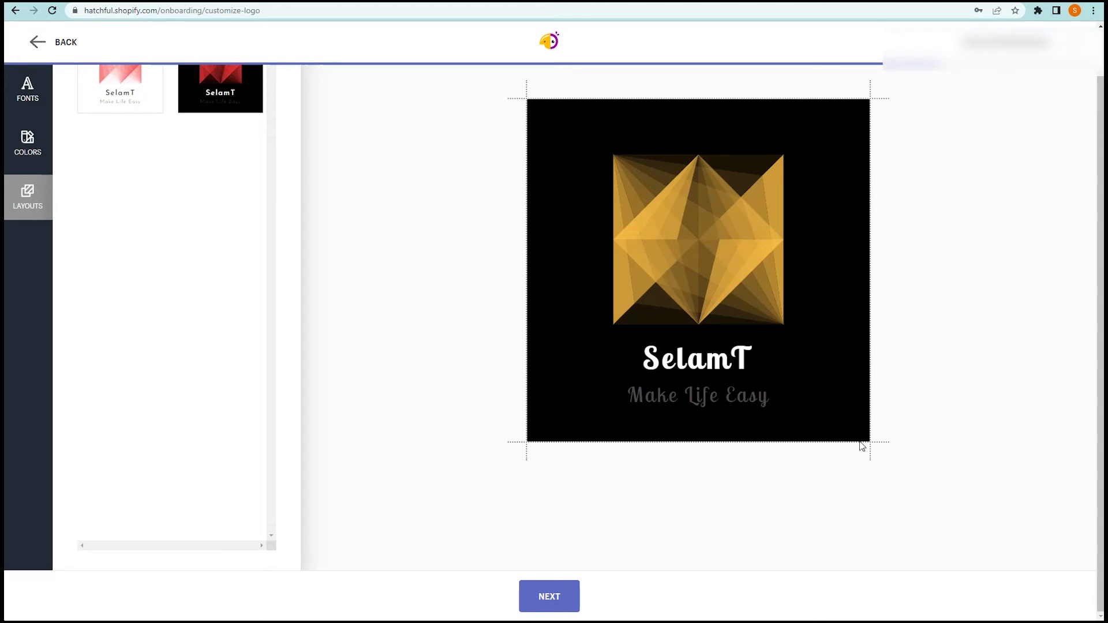
scroll(159, 301, "up", 1)
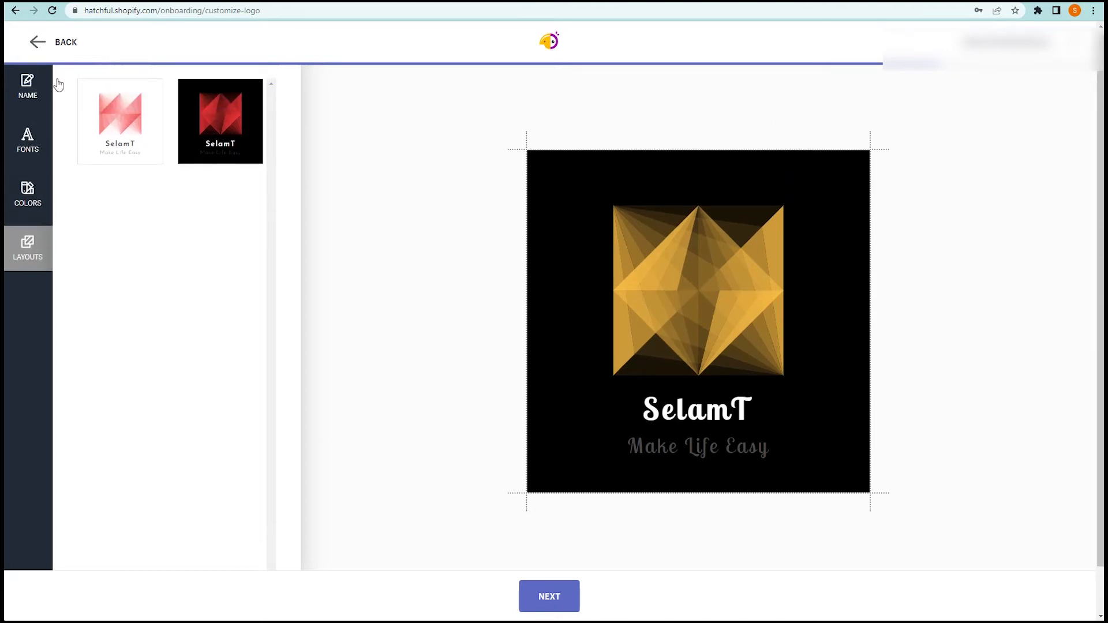
left_click(566, 611)
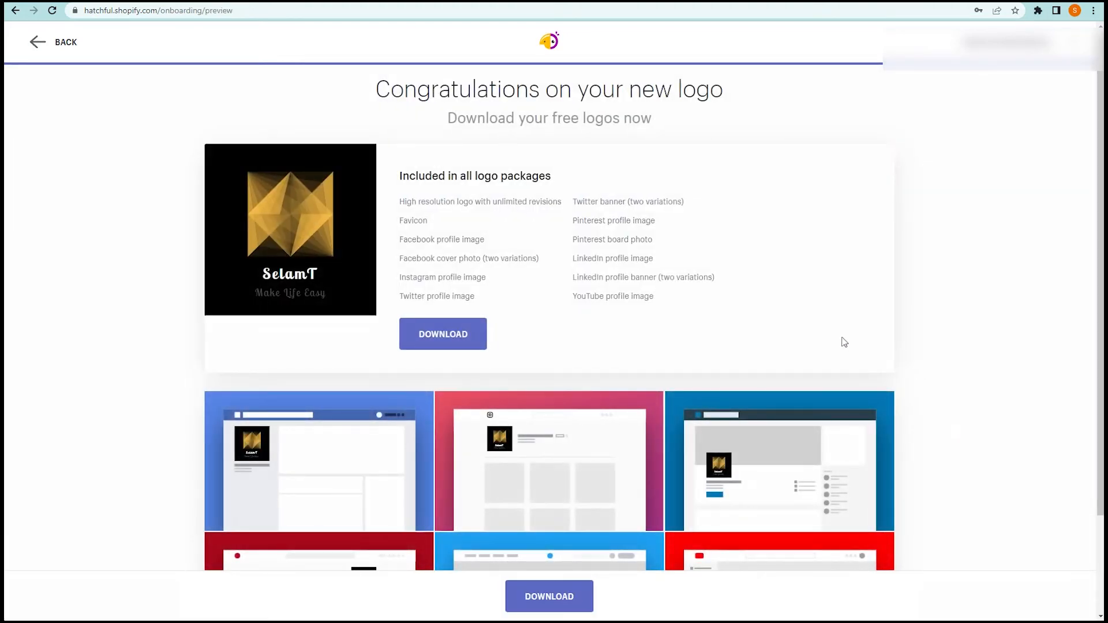
- Review the included logo package and the social media mockups, and download the free logo package
scroll(845, 334, "down", 1)
scroll(846, 331, "up", 1)
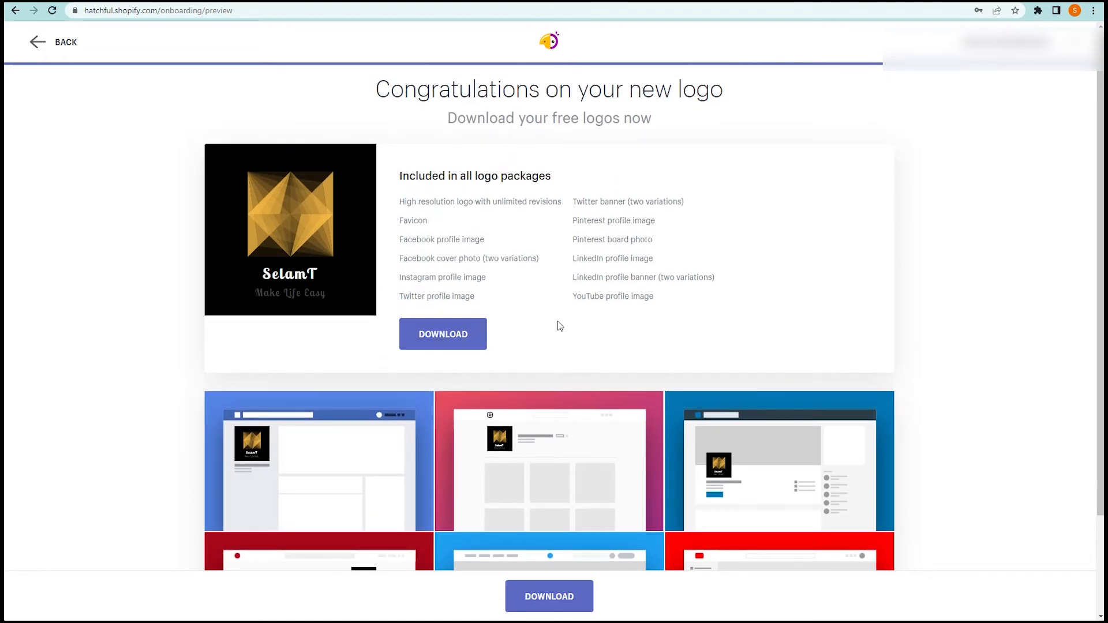
scroll(573, 321, "down", 2)
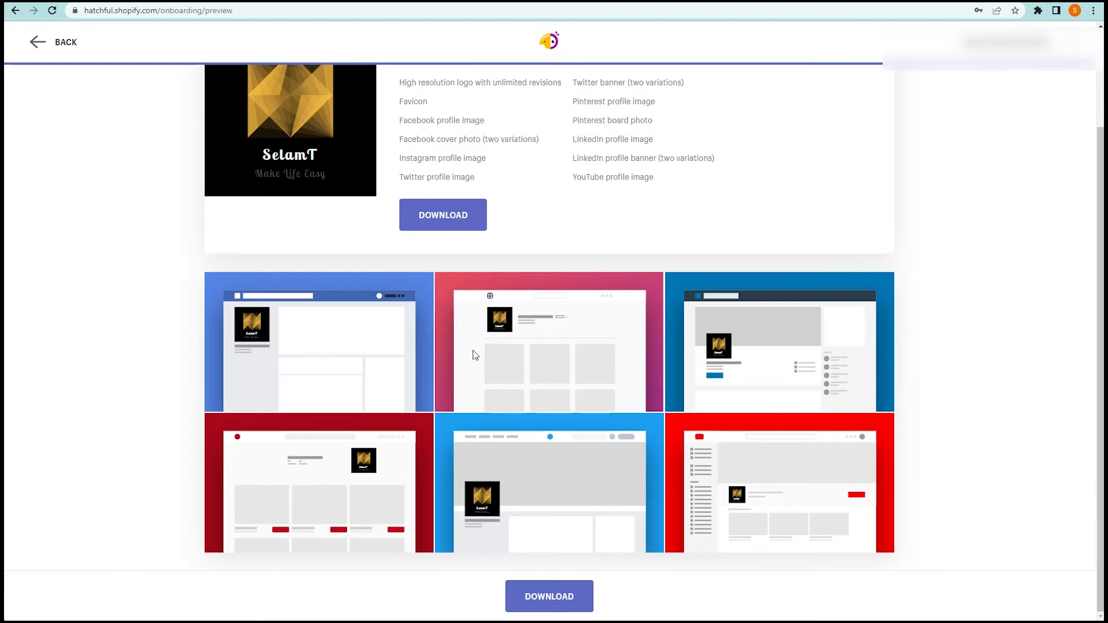
scroll(472, 354, "up", 3)
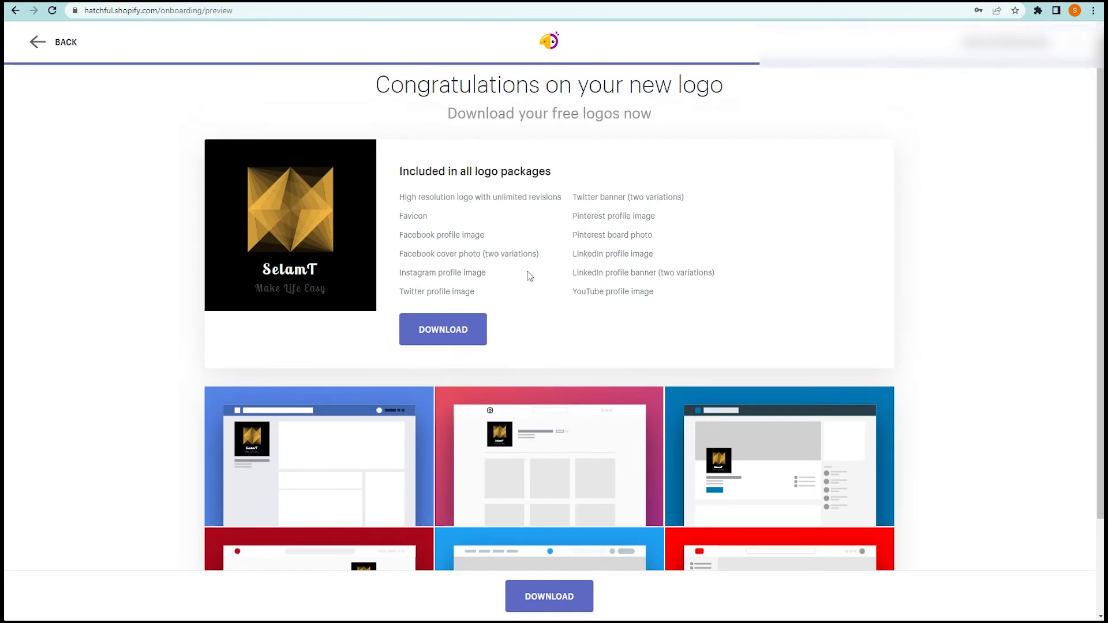
left_click(443, 337)
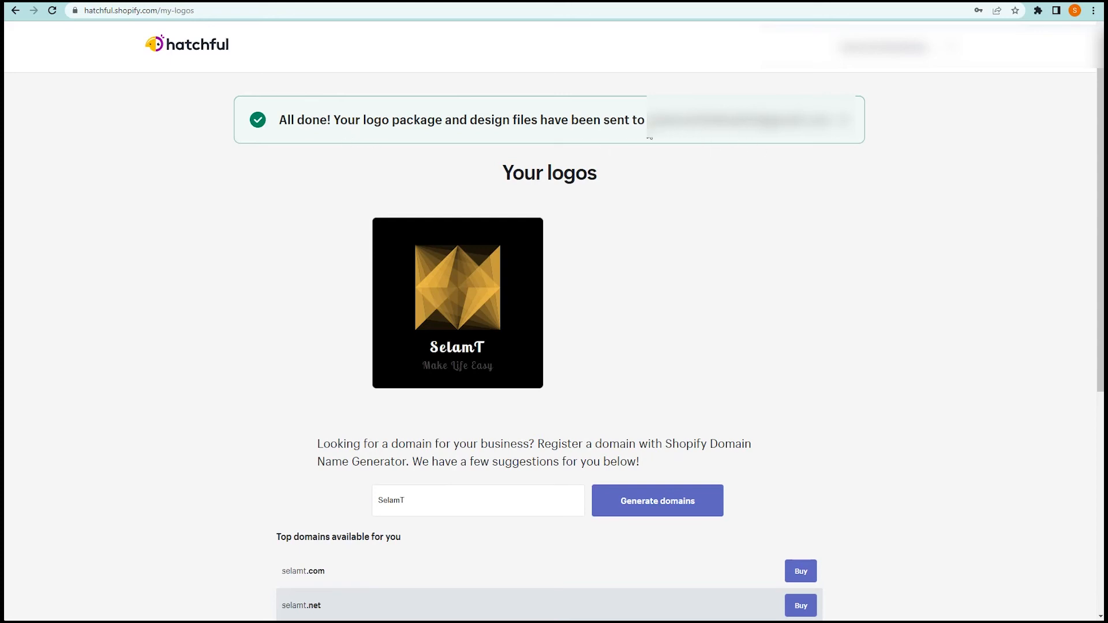
- Review the finished logo page and its domain name suggestions for SelamT
scroll(659, 270, "down", 3)
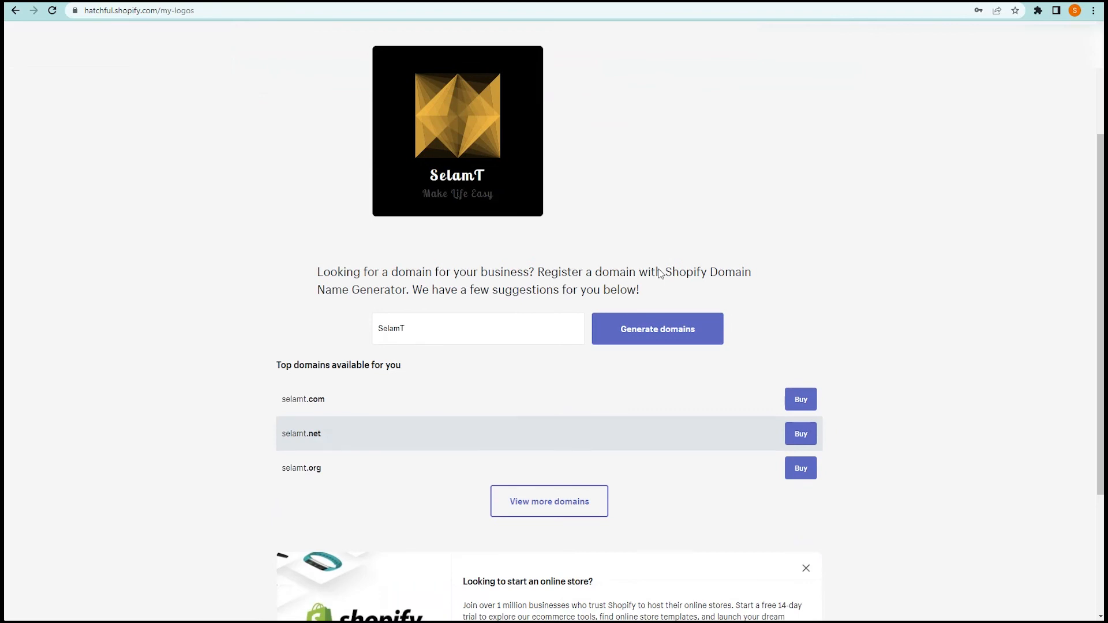
scroll(659, 271, "down", 2)
scroll(660, 269, "up", 5)
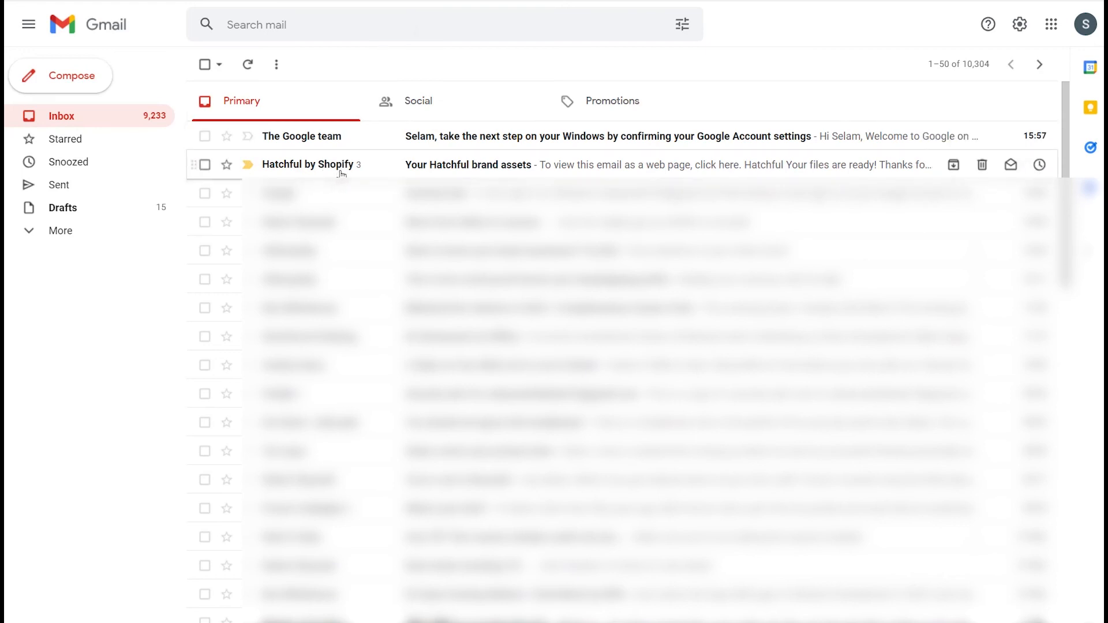
- In the Gmail inbox, open the Hatchful brand assets email and download HatchfulExport-All.zip from it
left_click(375, 173)
scroll(375, 175, "down", 3)
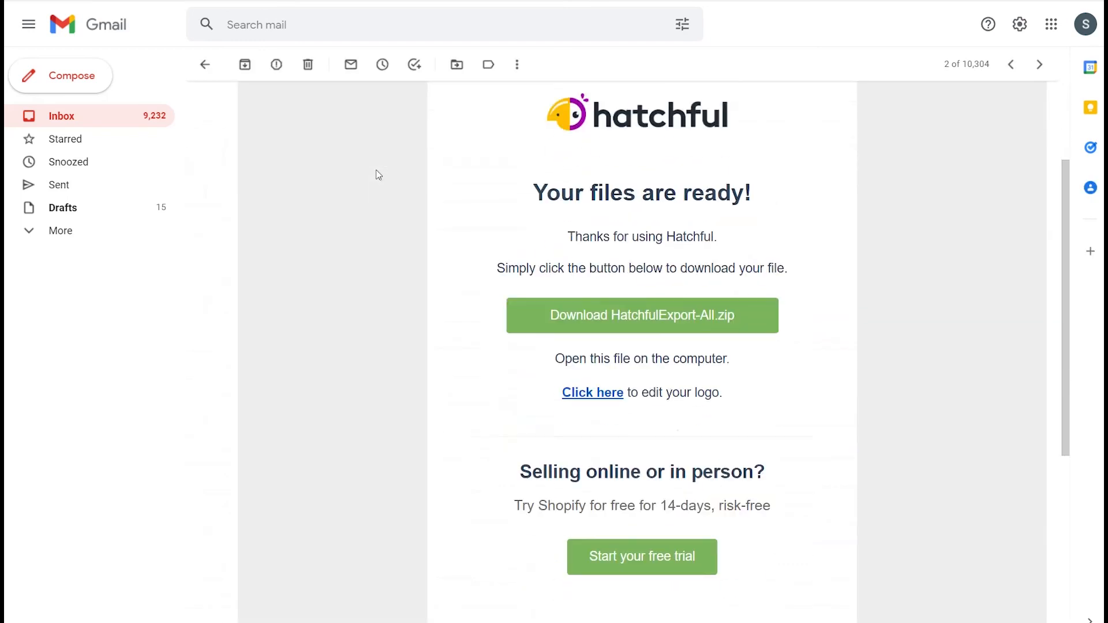
scroll(376, 176, "up", 2)
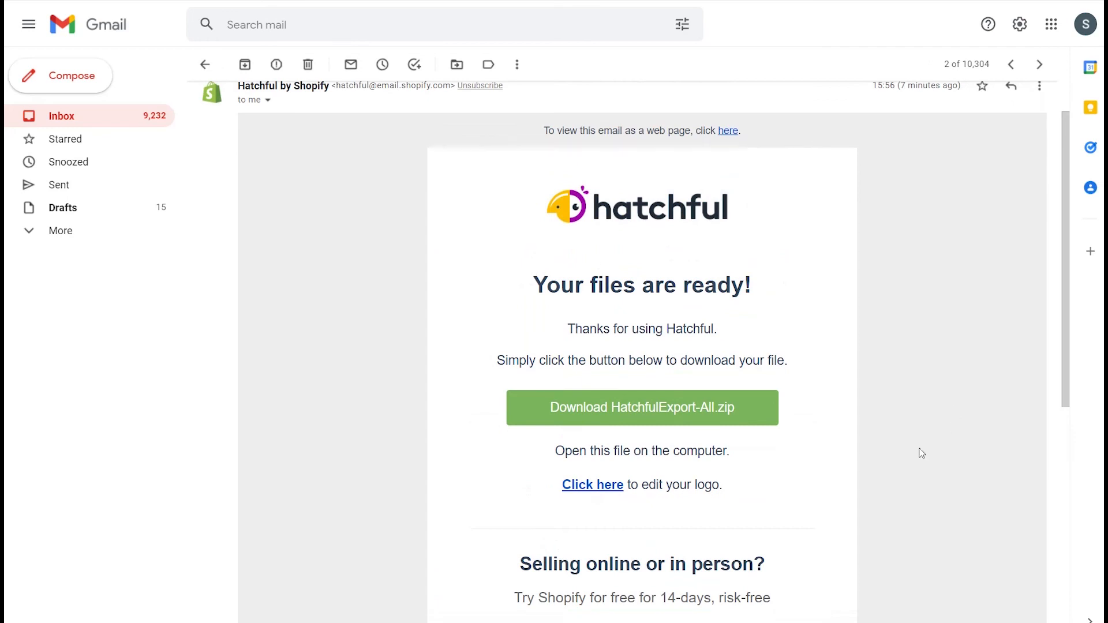
left_click(624, 413)
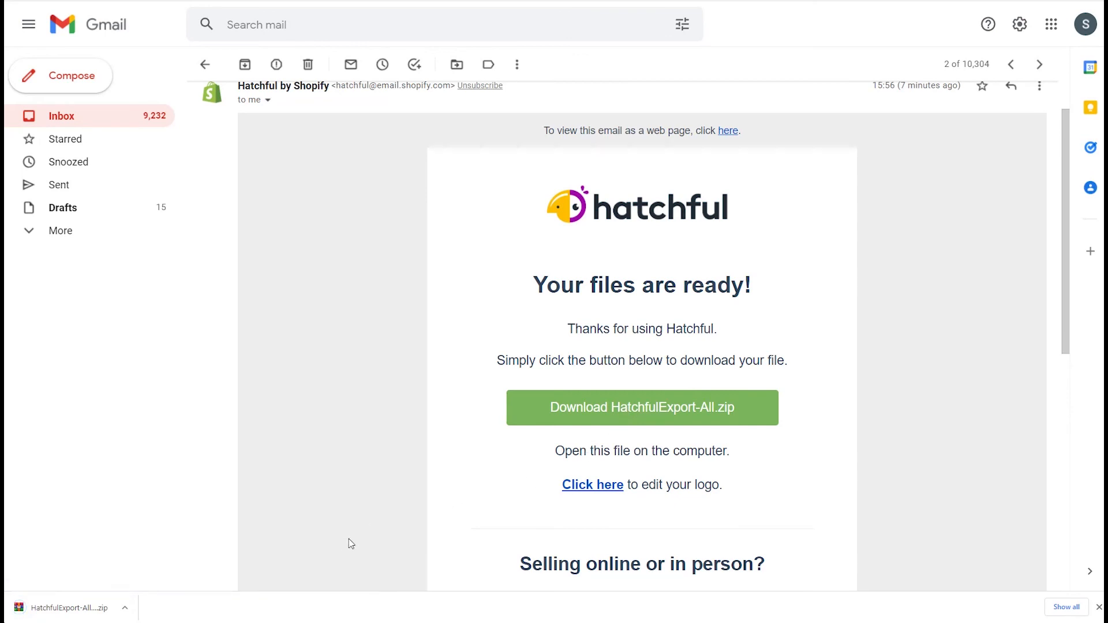
- Show the downloaded Hatchful zip in the Downloads folder and extract all its files to the suggested HatchfulExport-All (1) folder
left_click(125, 608)
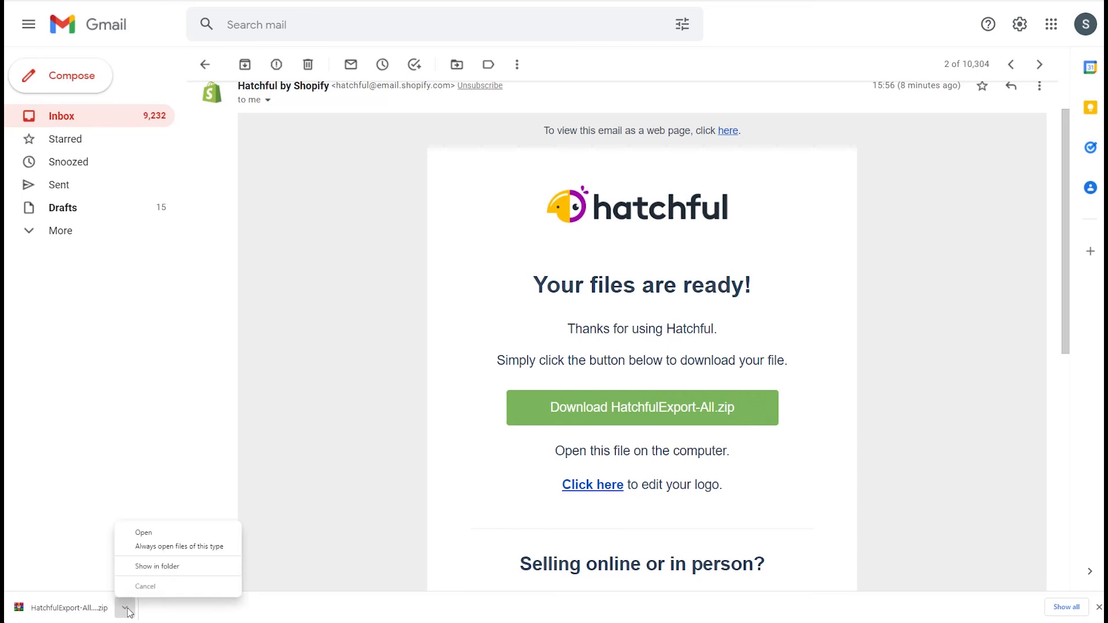
left_click(170, 570)
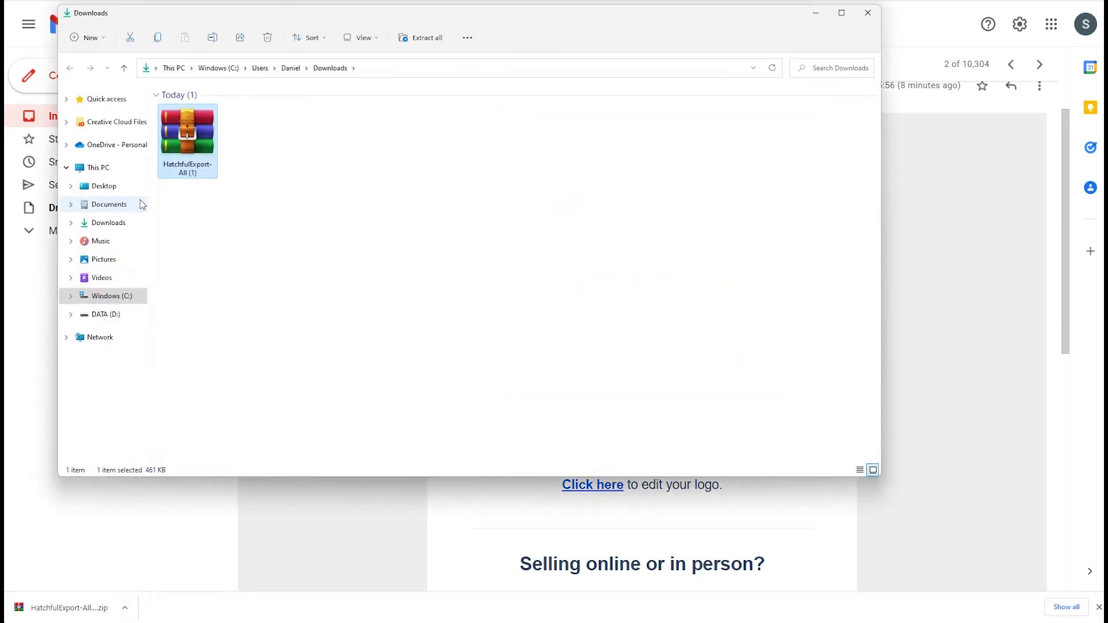
right_click(202, 162)
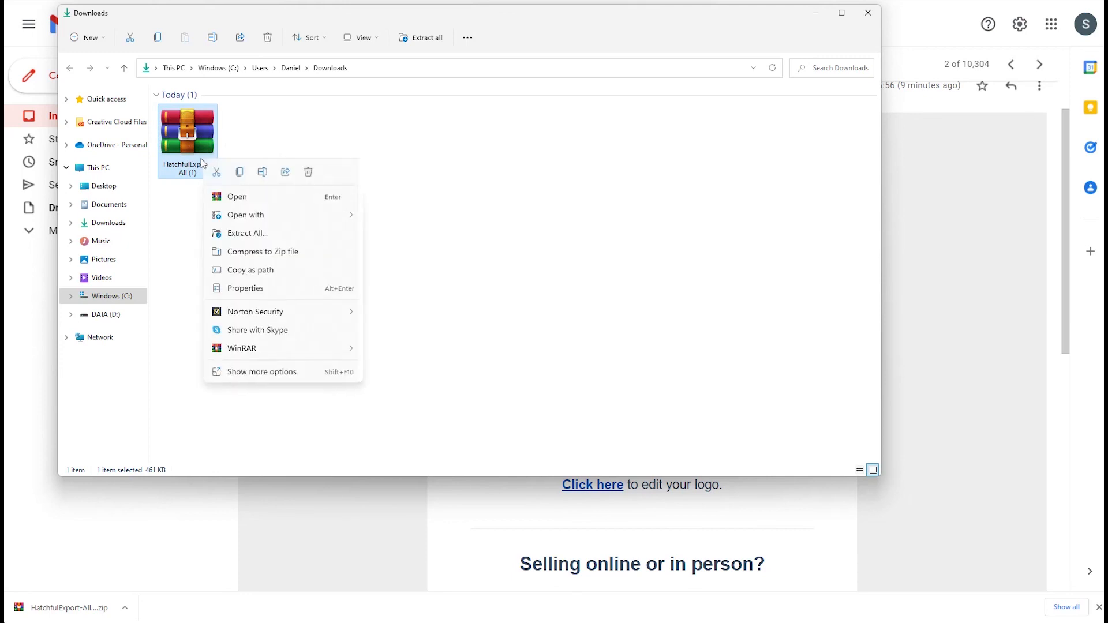
left_click(243, 234)
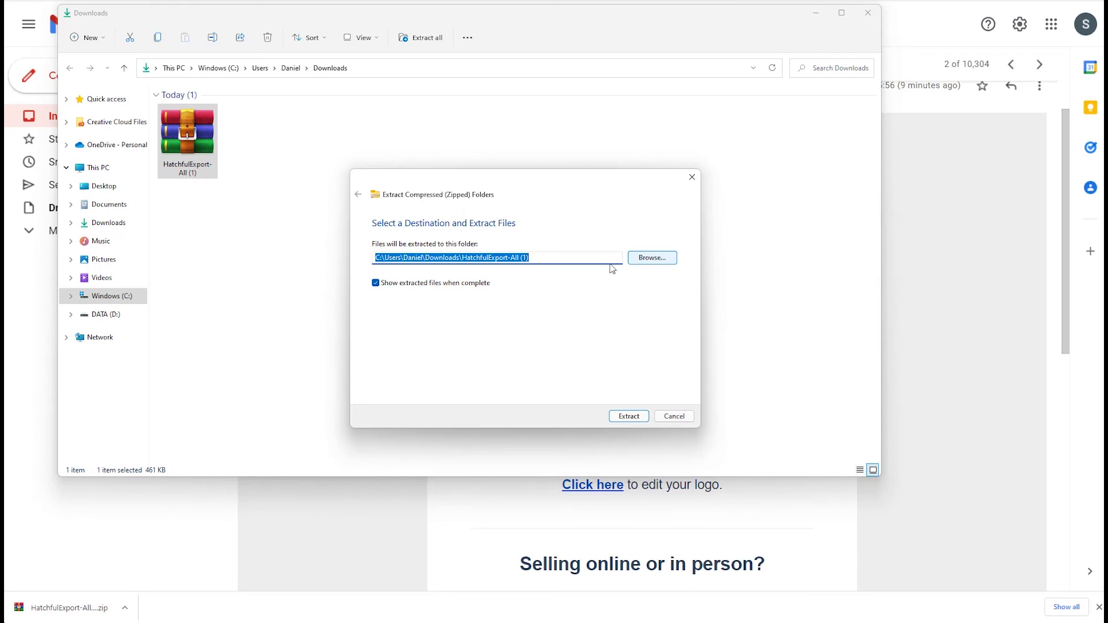
left_click(634, 415)
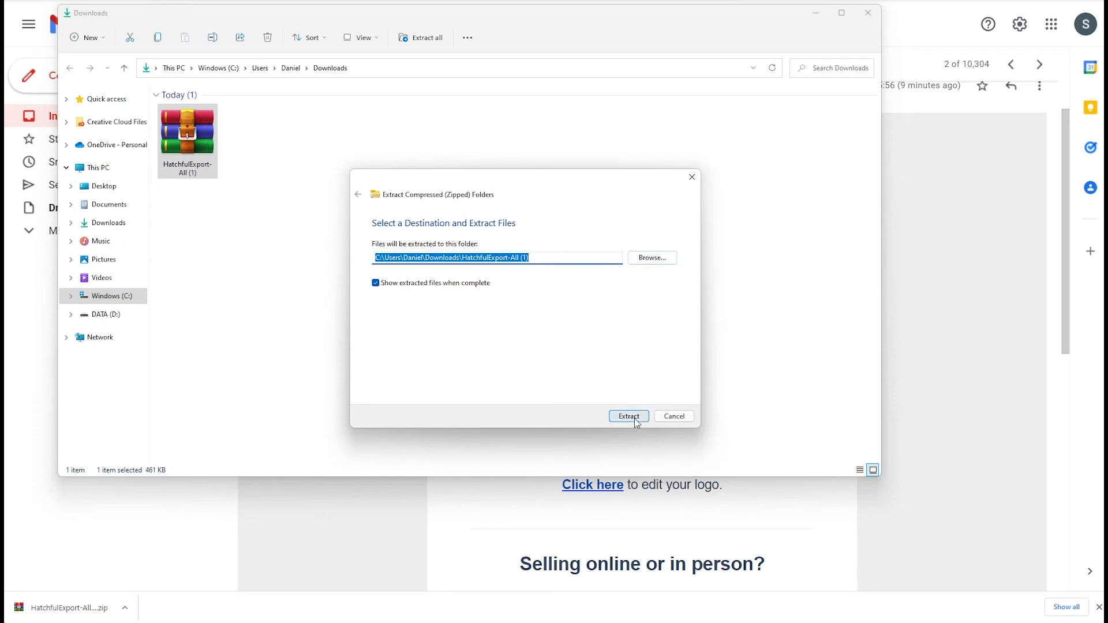